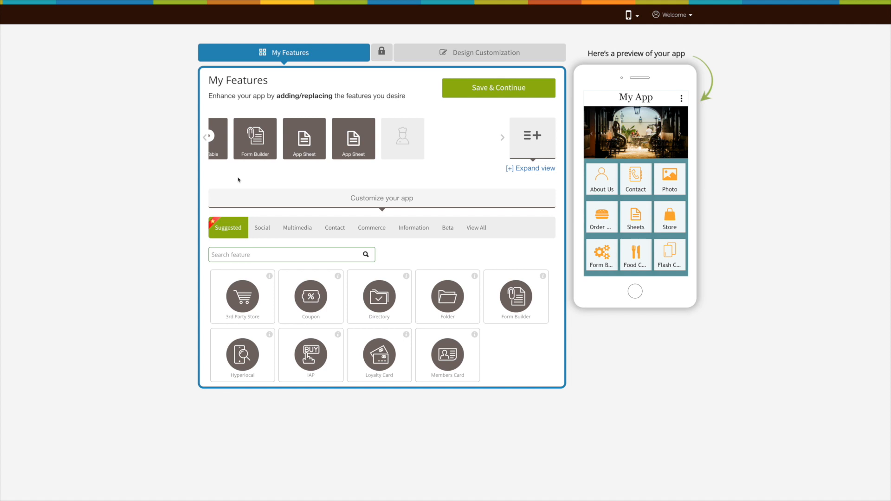
- Search all available features for "Quiz" and add the Quiz / Poll feature to the app
click(477, 228)
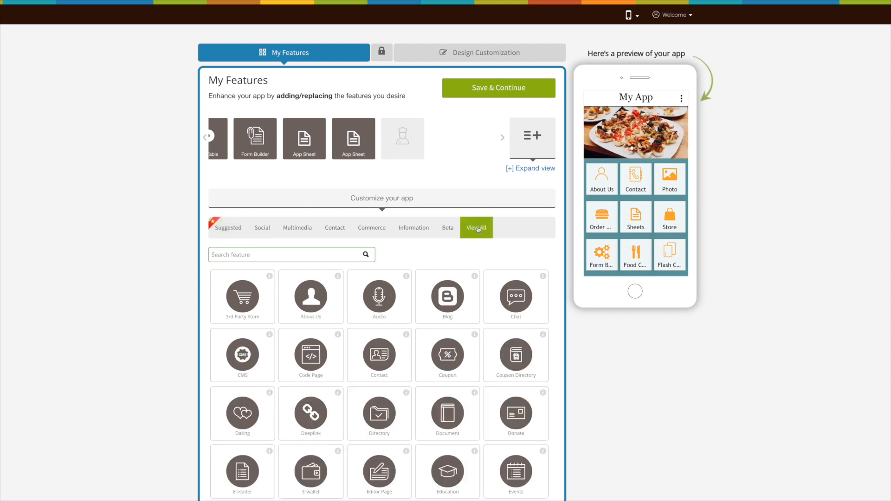
click(319, 256)
text(Q)
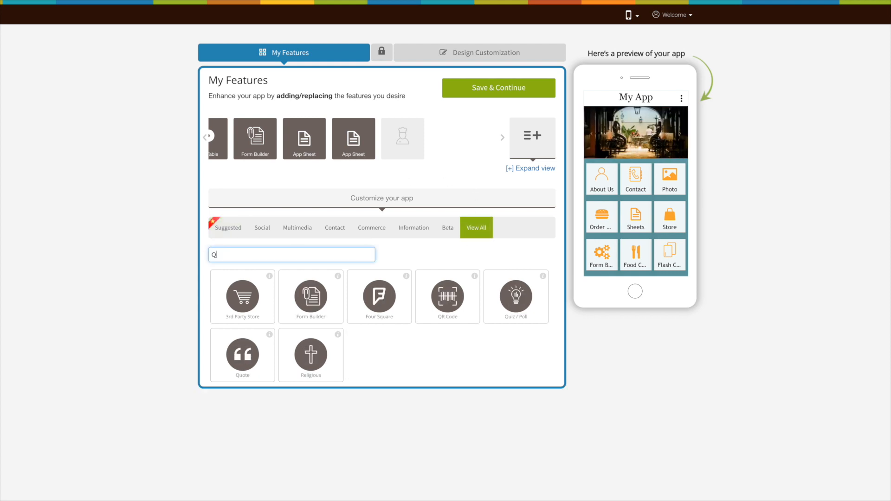
text(uiz)
click(249, 302)
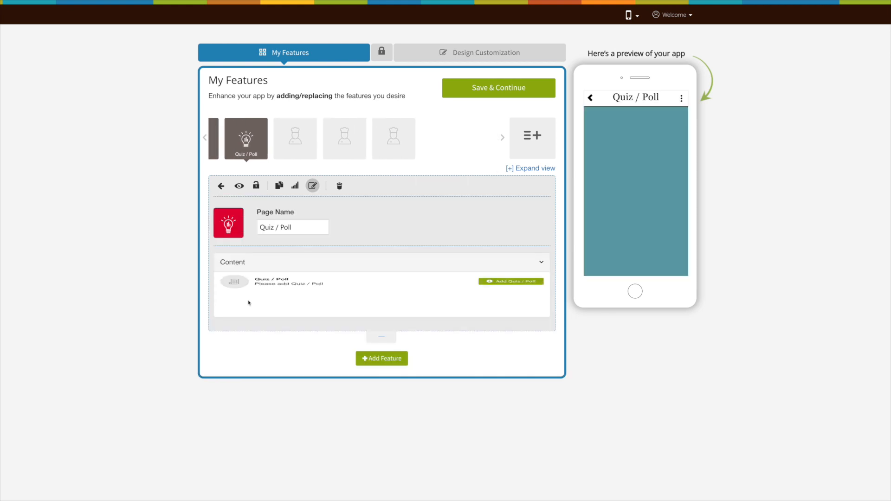
- Examine the Quiz / Poll page name and the solid, outline, image and custom upload options for its icon
click(304, 229)
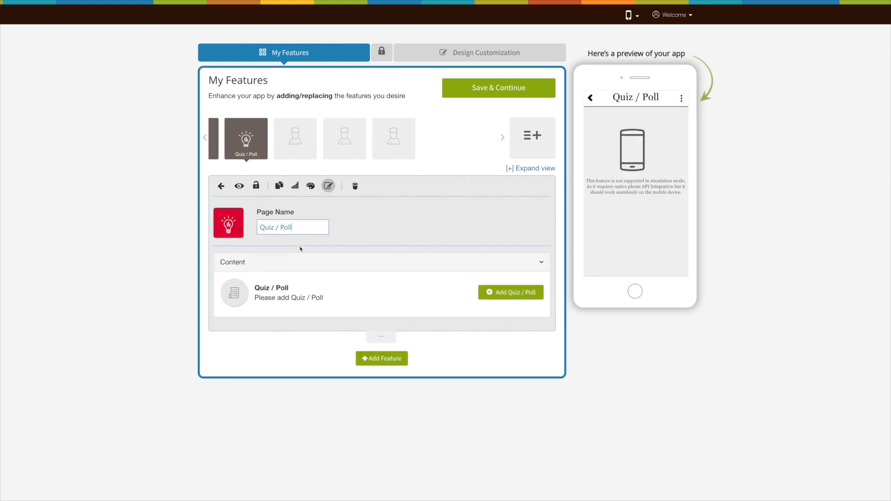
click(225, 227)
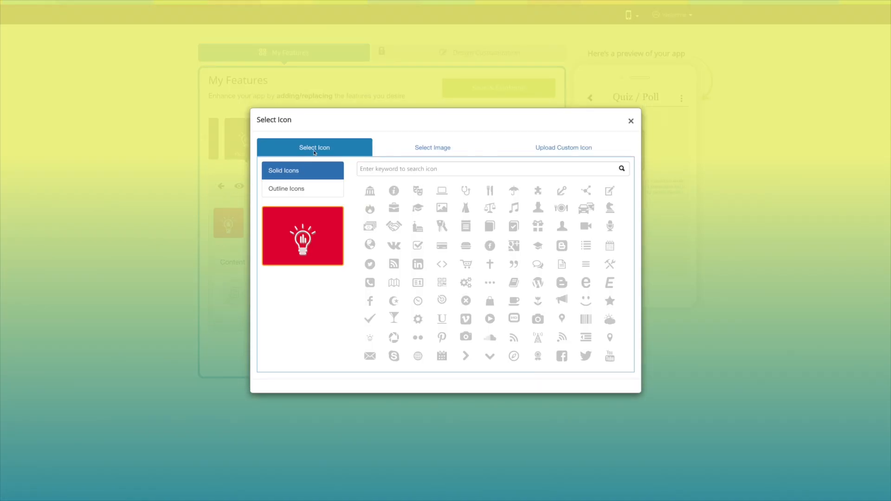
click(308, 196)
click(418, 152)
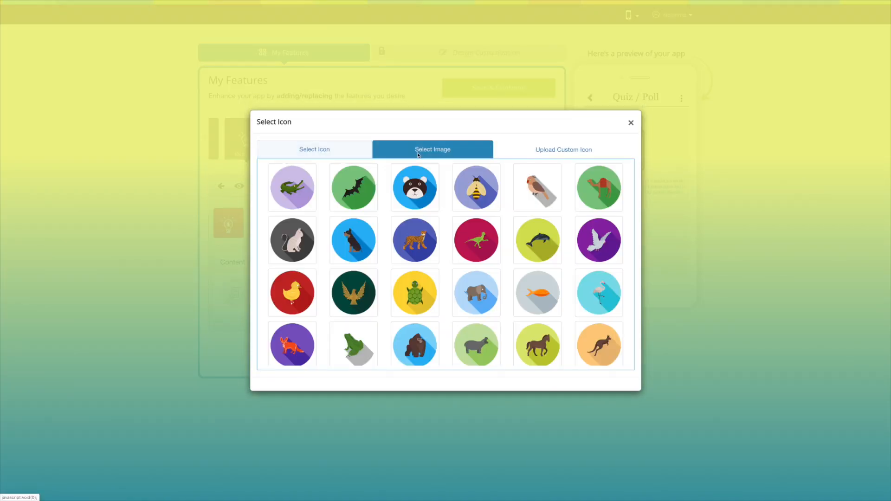
click(559, 150)
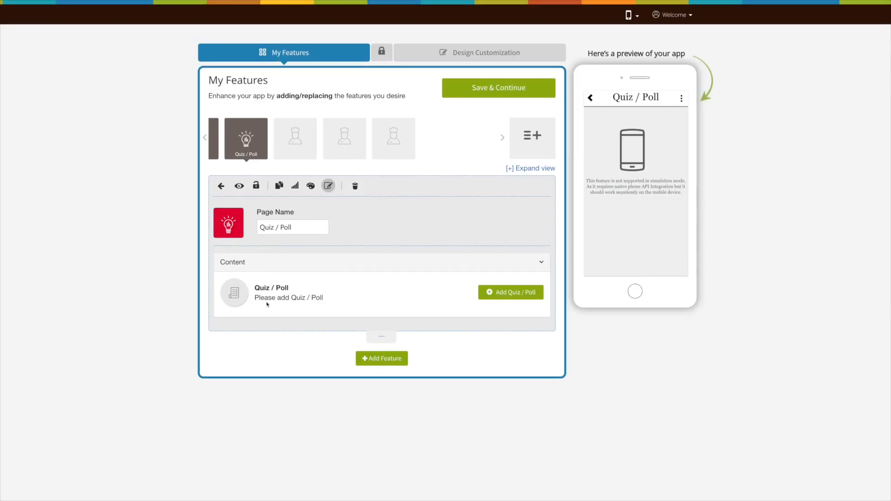
- Start adding a new quiz/poll from the Quiz / Poll page content and set its mode to Quiz
click(517, 294)
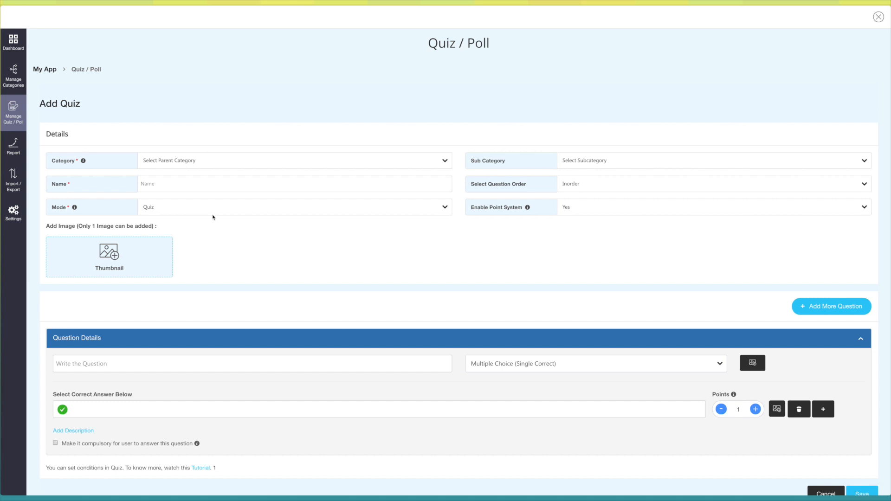
scroll(213, 217, down, 1)
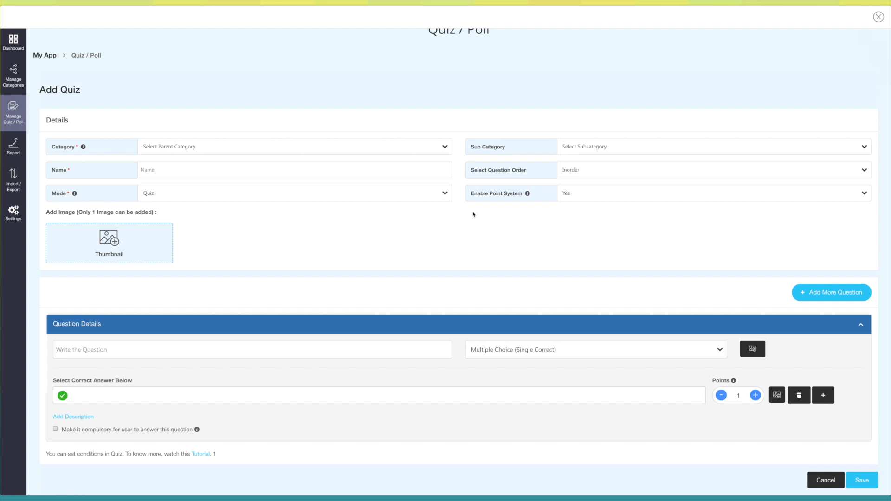
click(441, 193)
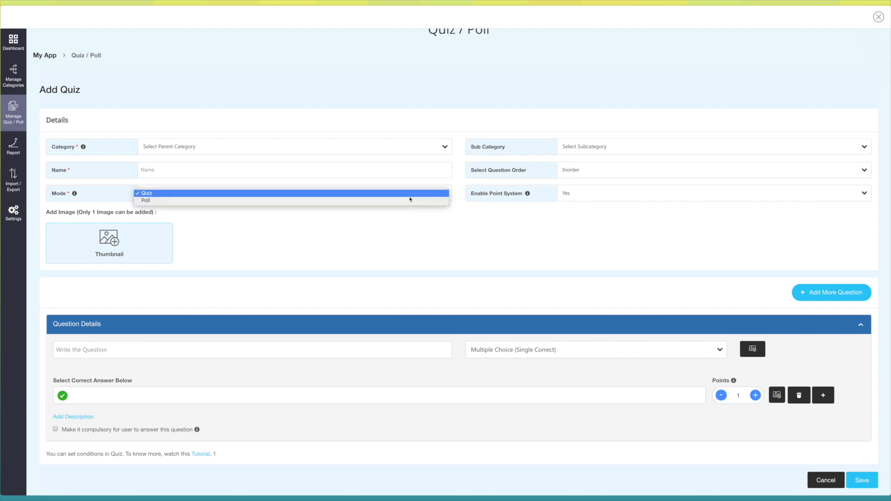
click(411, 194)
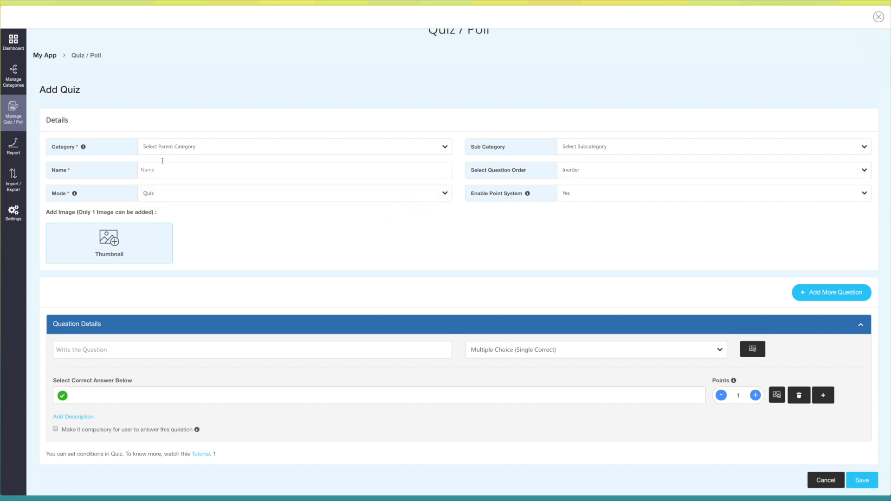
- Assign the quiz to the Default category without a subcategory and name it "Tester"
click(215, 149)
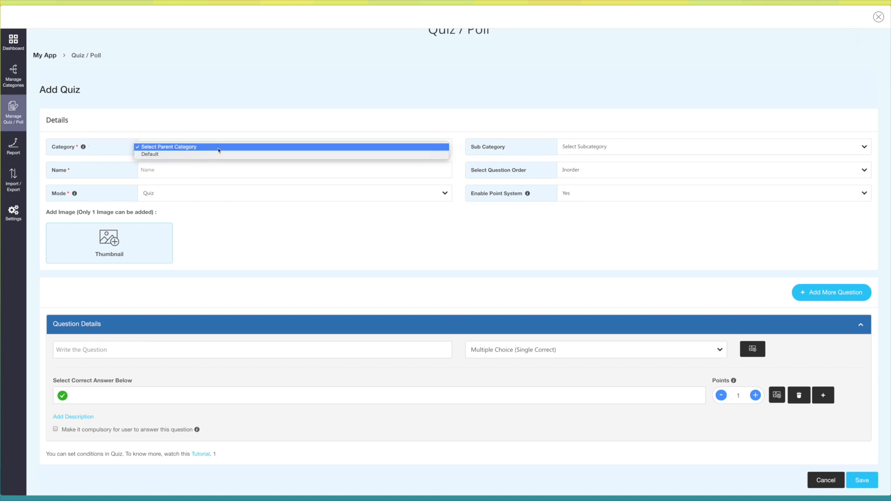
click(214, 157)
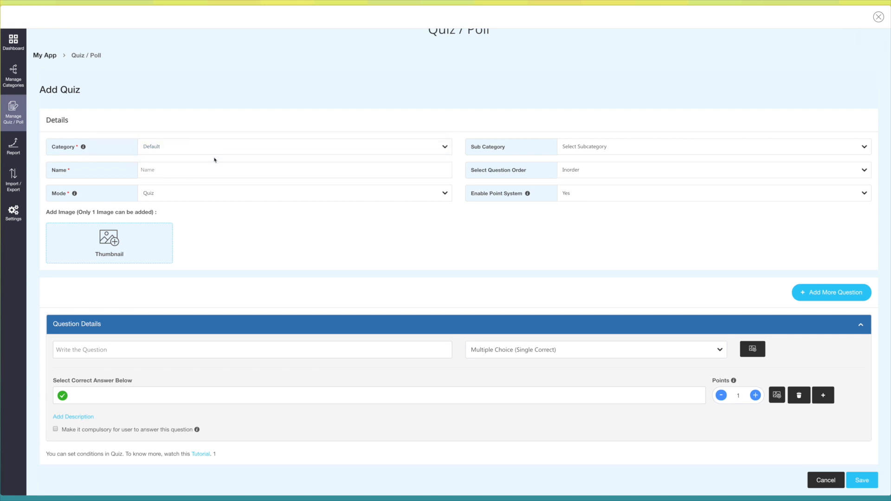
click(704, 151)
click(702, 153)
click(147, 174)
text(Tester)
- Set the question order to Inorder and Enable Point System to Yes
click(592, 171)
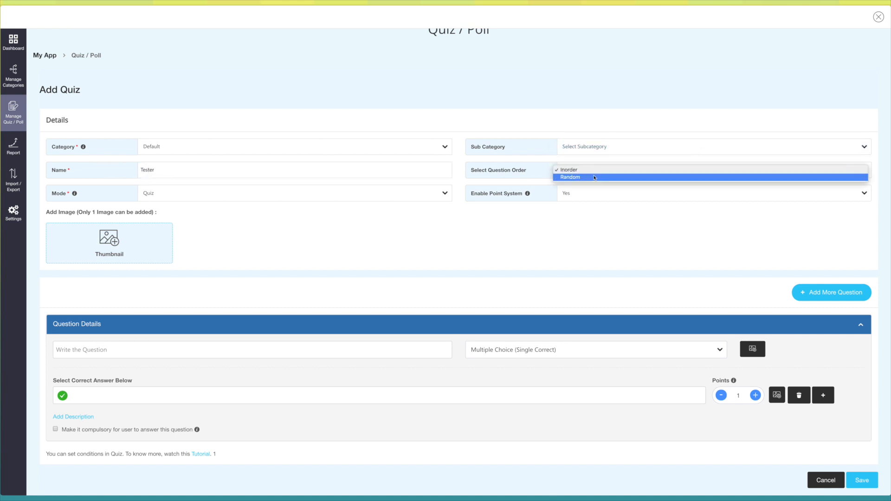
click(592, 172)
click(592, 173)
click(591, 177)
click(590, 174)
click(591, 163)
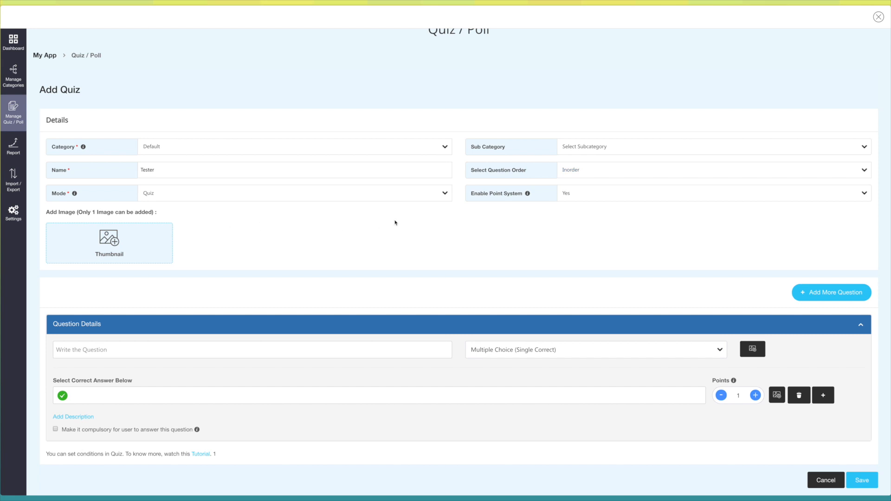
scroll(395, 223, up, 1)
click(586, 198)
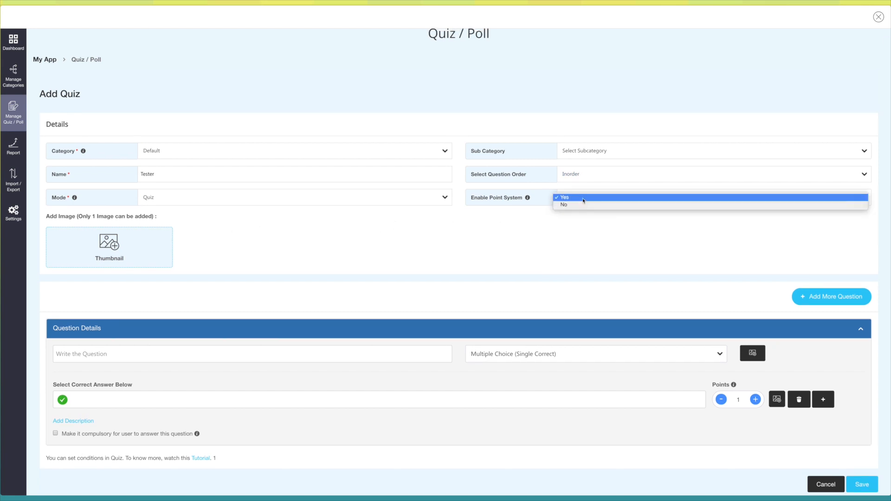
click(584, 199)
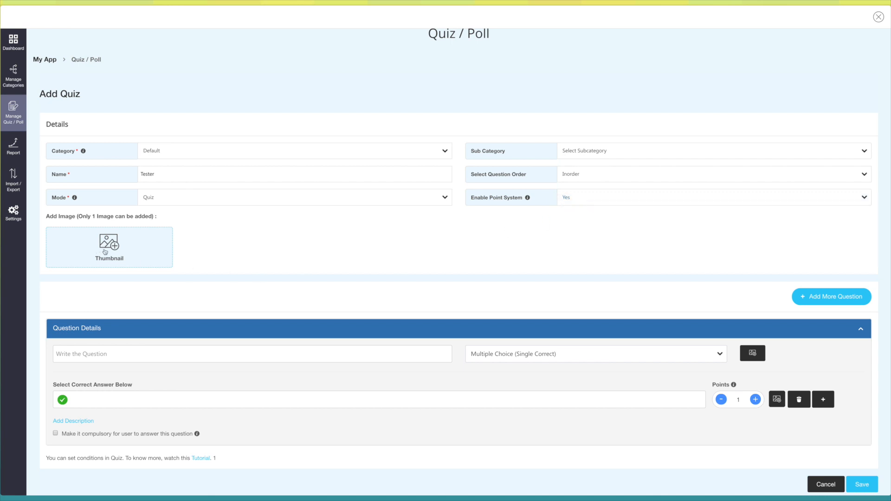
- Enter the question "What ocean is on the west coast of the united states?" as Multiple Choice (Single Correct)
scroll(240, 252, down, 3)
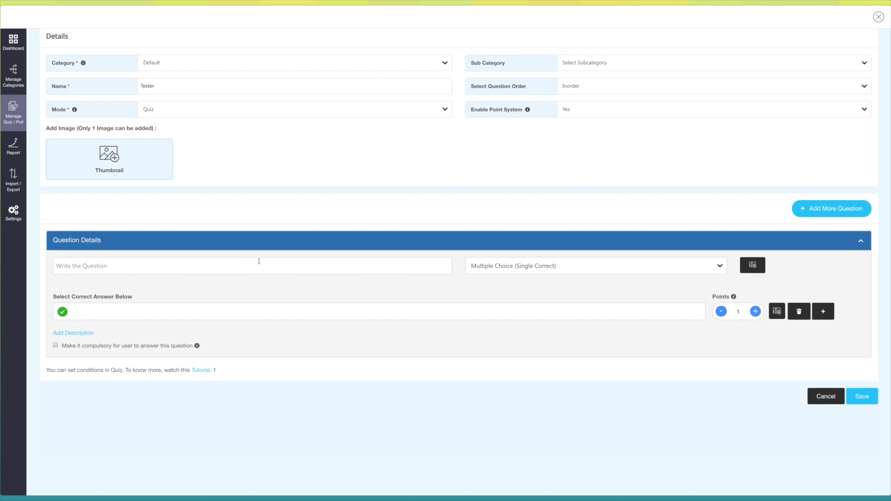
click(259, 261)
scroll(259, 262, up, 1)
text(What ocean is on the west coast of the united states?)
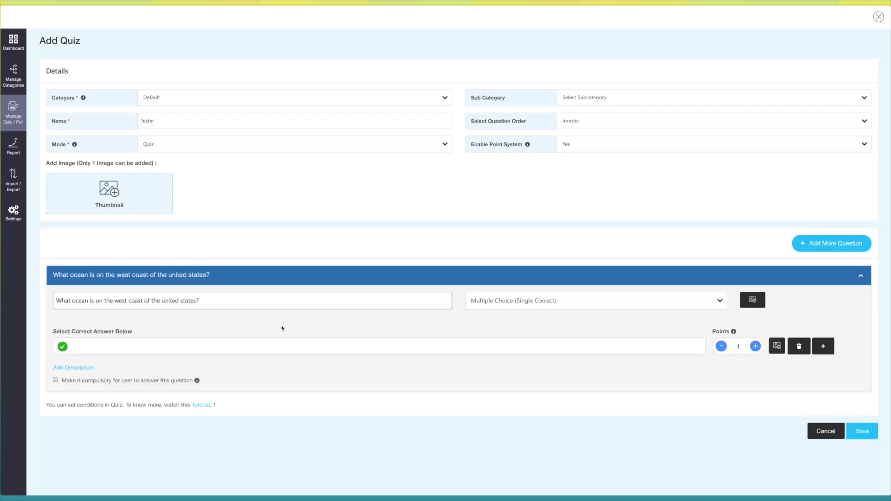
click(715, 305)
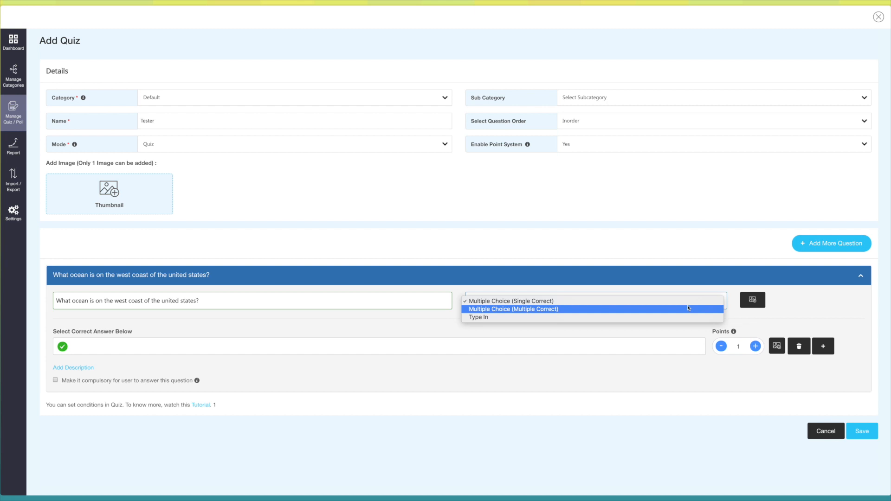
click(689, 302)
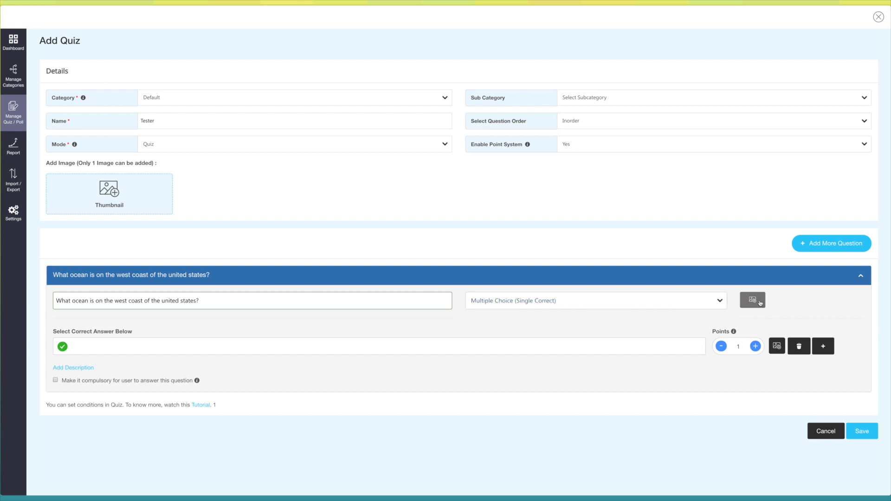
- Enter "Pacifics" as the correct answer and add the choices "Atlantic" and "Gulf of Maxico"
scroll(271, 336, down, 1)
click(78, 312)
text(Pacifics)
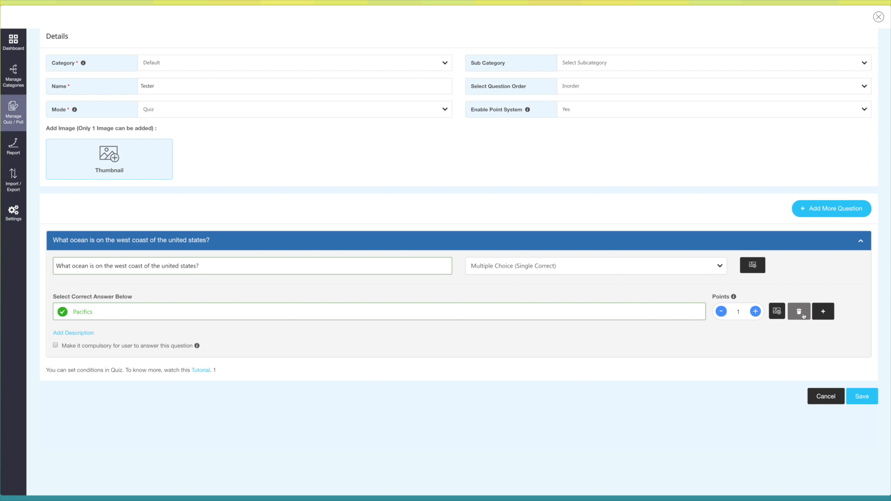
click(823, 311)
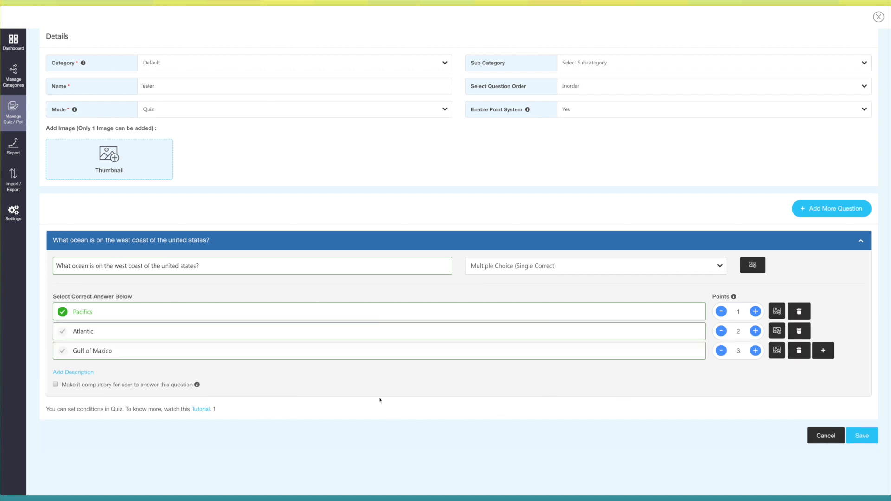
- Try the description field and the compulsory answer option of the ocean question
click(72, 372)
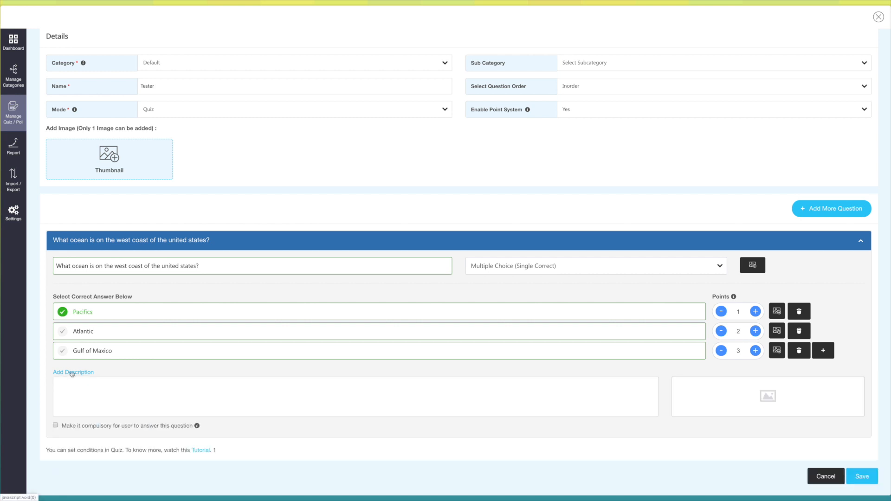
click(115, 387)
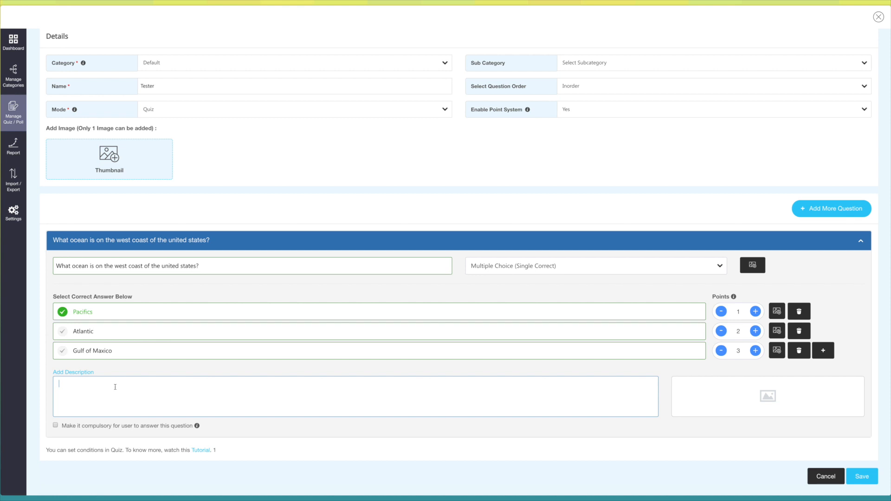
click(56, 424)
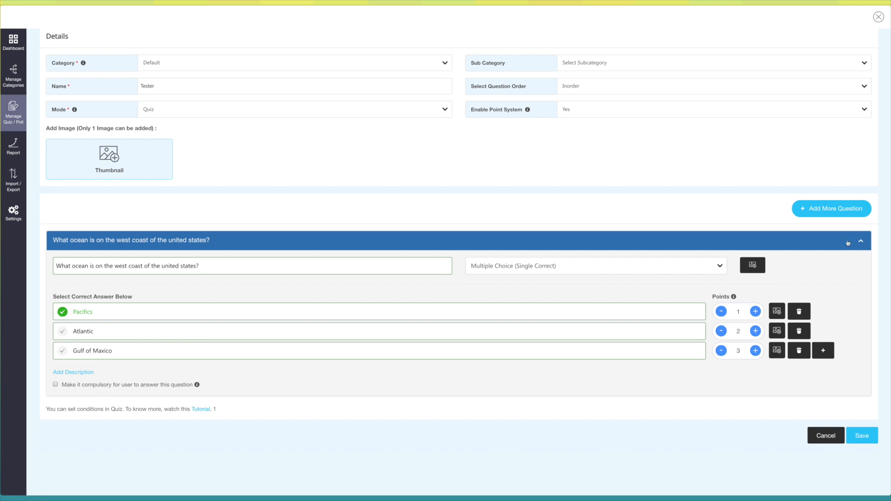
- Add a blank second question to the quiz and delete it again
click(834, 208)
scroll(549, 364, down, 2)
scroll(549, 364, down, 5)
click(146, 308)
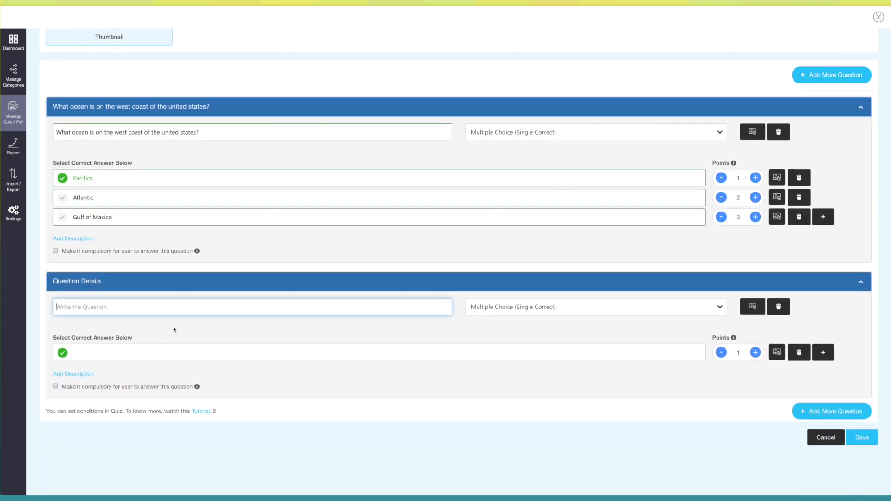
scroll(173, 328, up, 2)
click(778, 356)
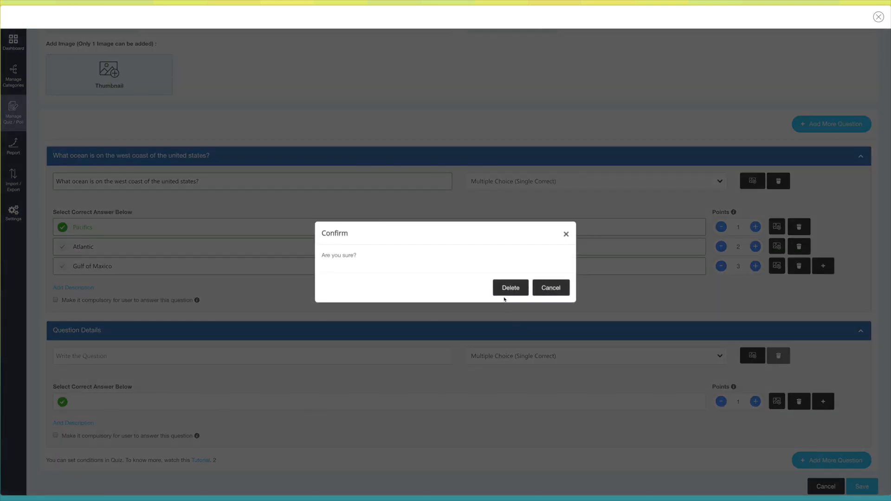
click(510, 288)
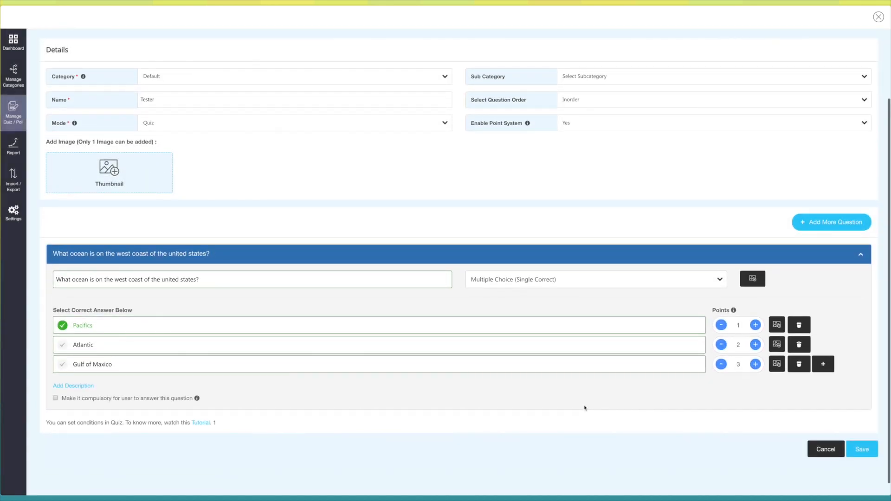
- Save the quiz and open the General Settings of the Tester quiz
click(862, 449)
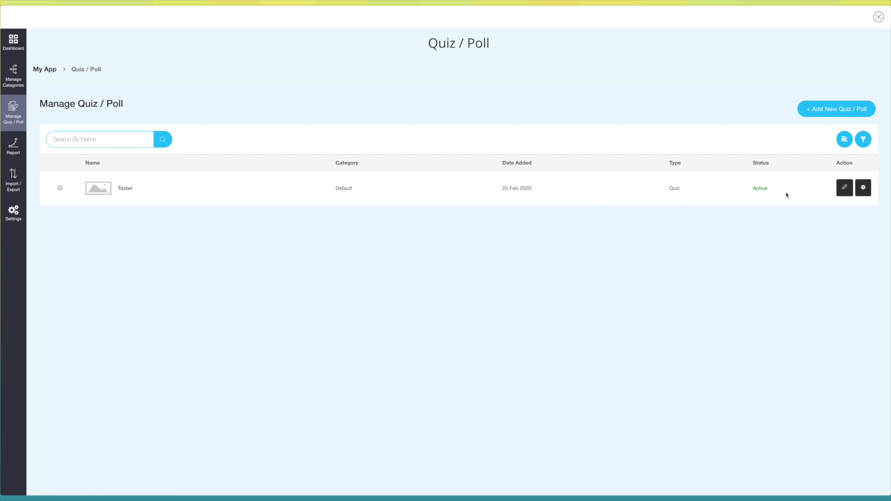
click(865, 189)
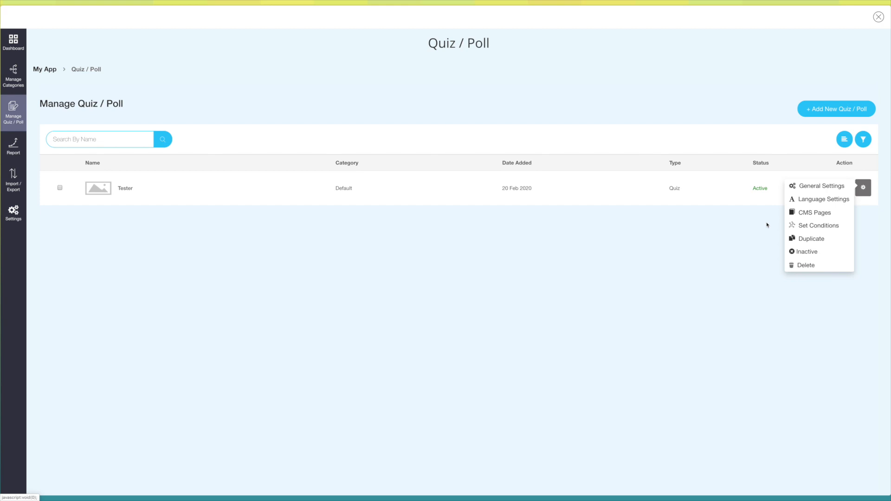
click(810, 187)
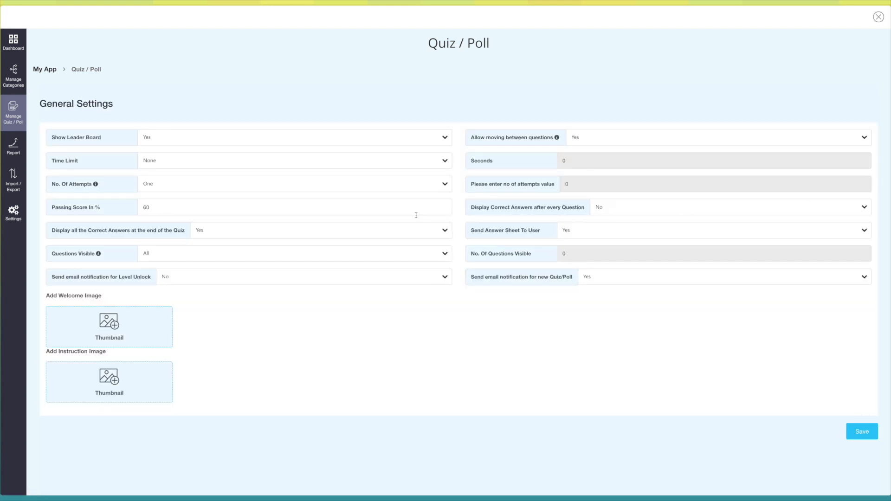
scroll(312, 184, down, 2)
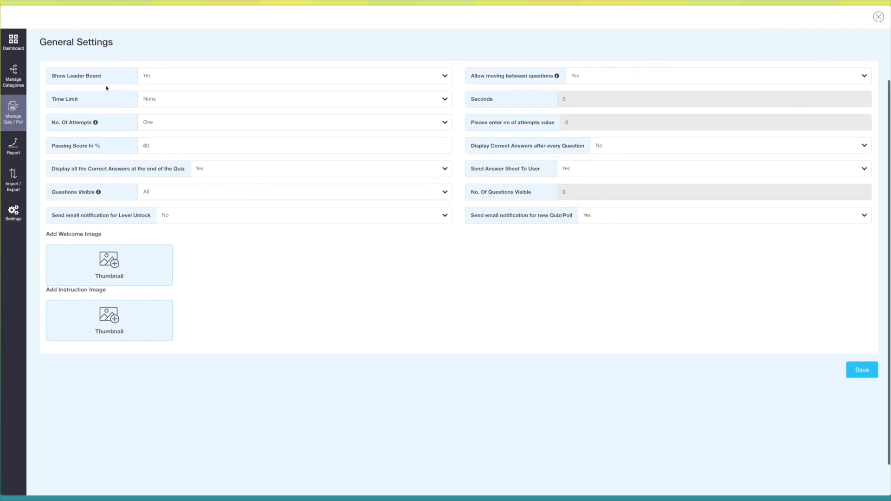
- Set Show Leader Board and Allow moving between questions to Yes, and Time Limit to None
click(246, 78)
click(273, 74)
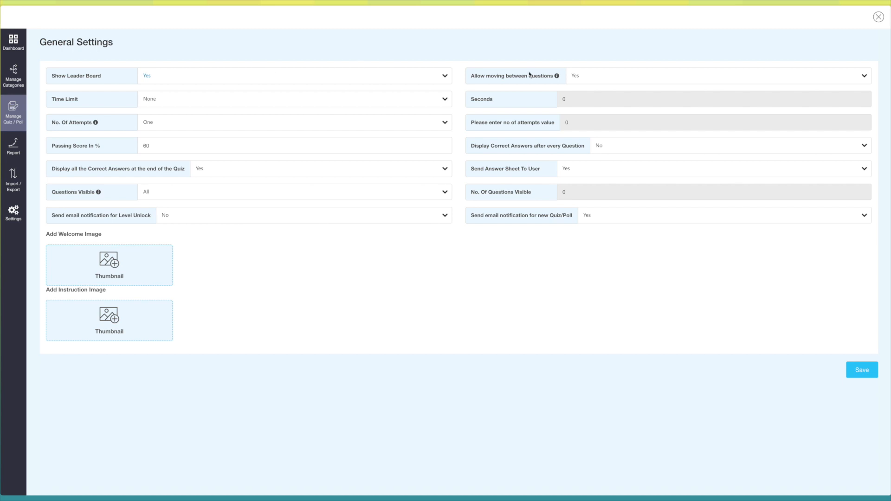
click(665, 74)
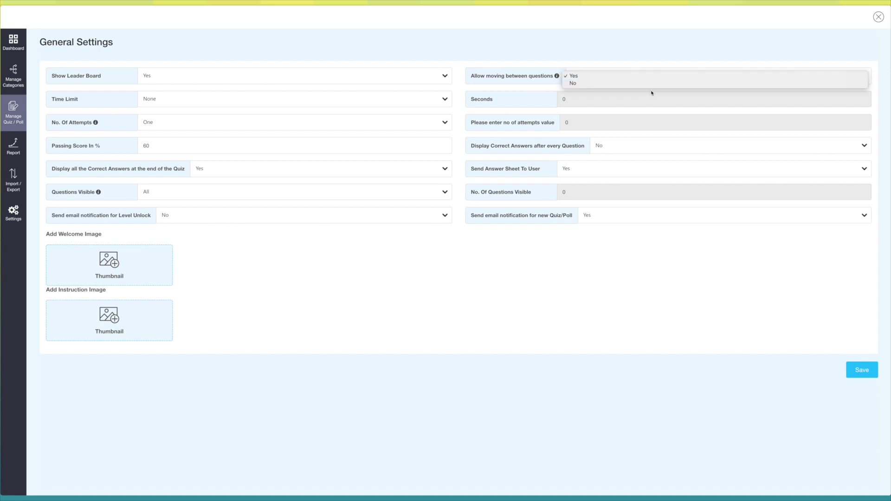
click(144, 83)
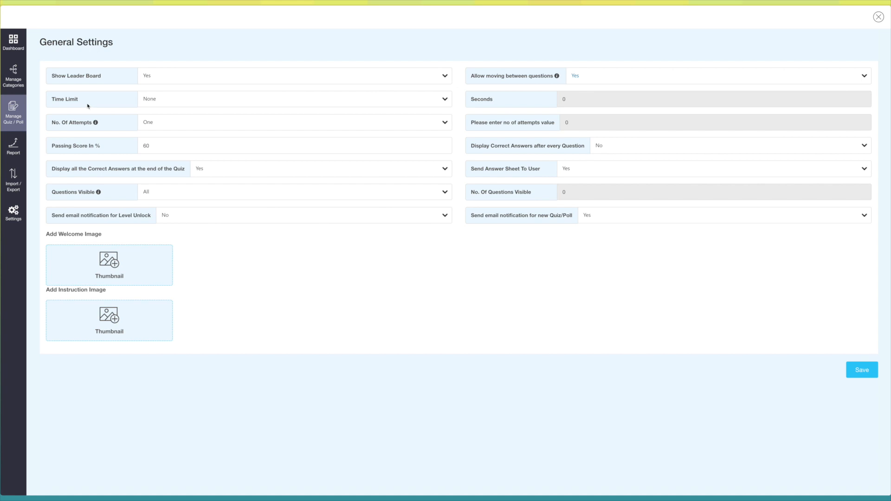
click(166, 104)
click(168, 112)
- Set the number of attempts to Custom with an attempts value of 2
click(153, 122)
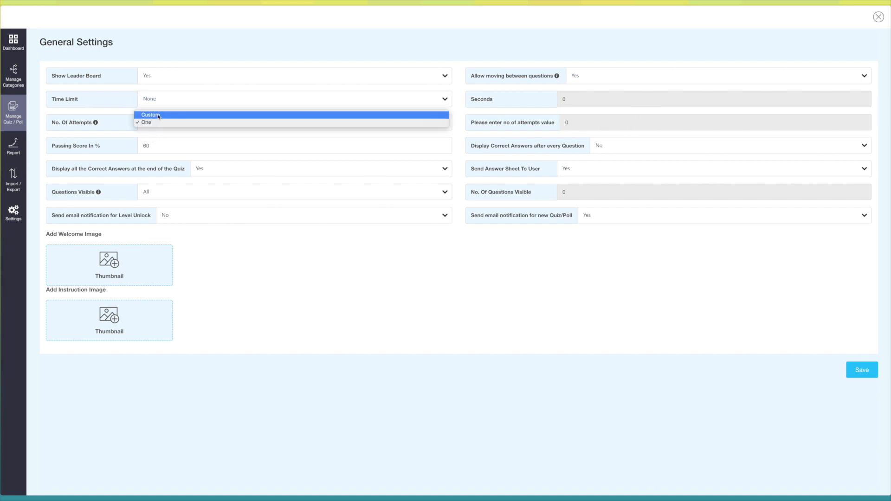
click(151, 124)
click(184, 123)
click(184, 122)
key(BackSpace)
text(2)
click(634, 135)
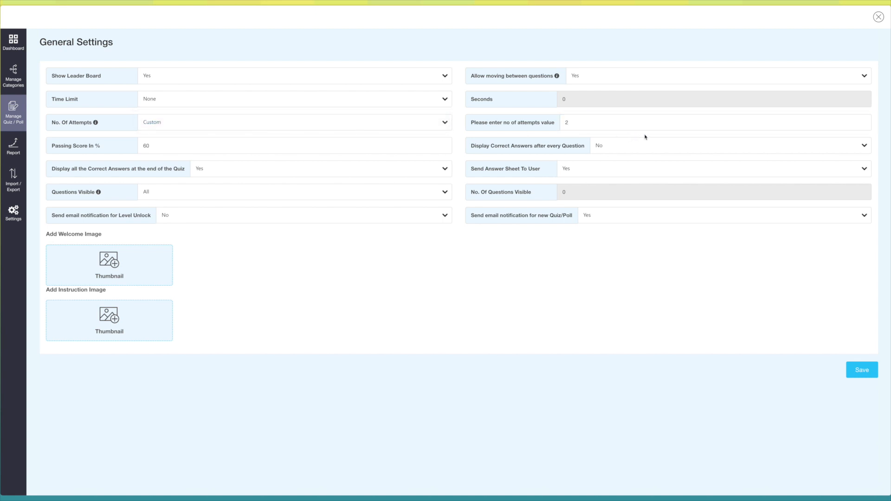
- Keep the passing score at 60%, with correct answers displayed at the end of the quiz but not after every question
click(179, 146)
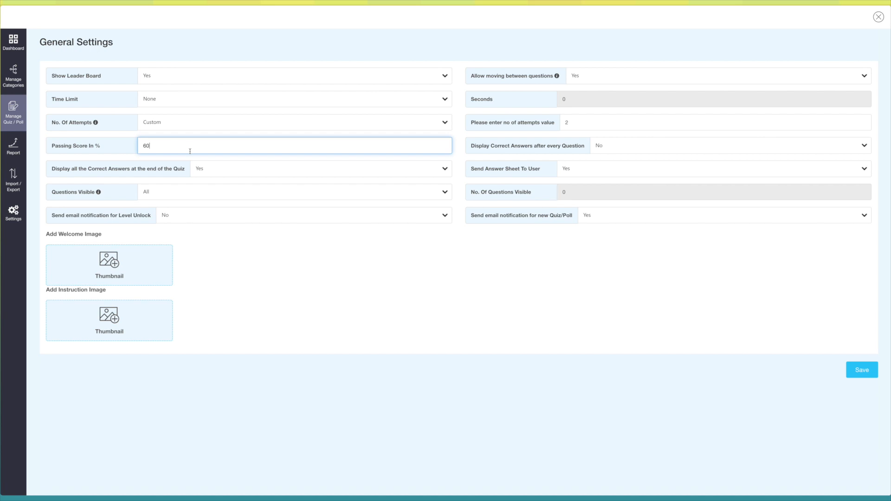
click(613, 152)
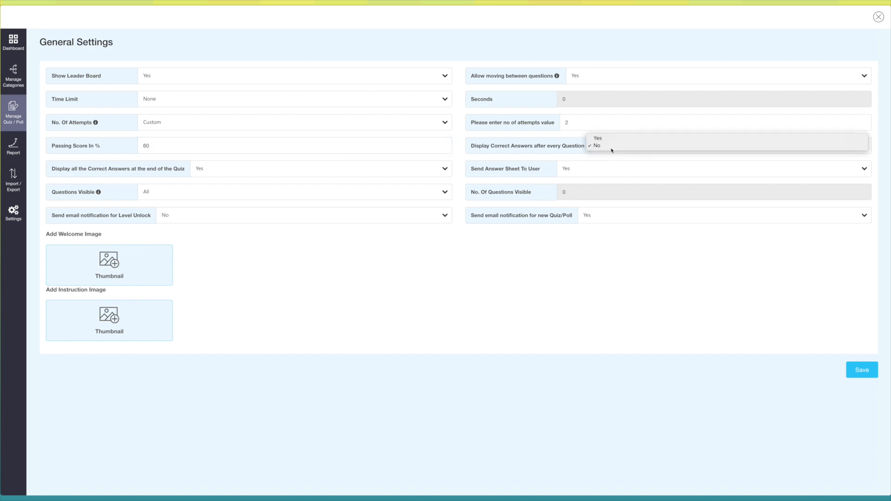
click(606, 147)
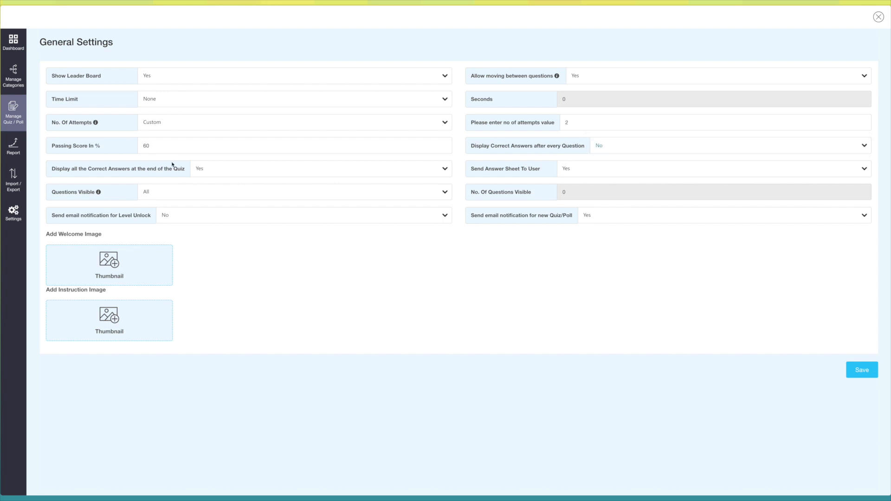
click(236, 171)
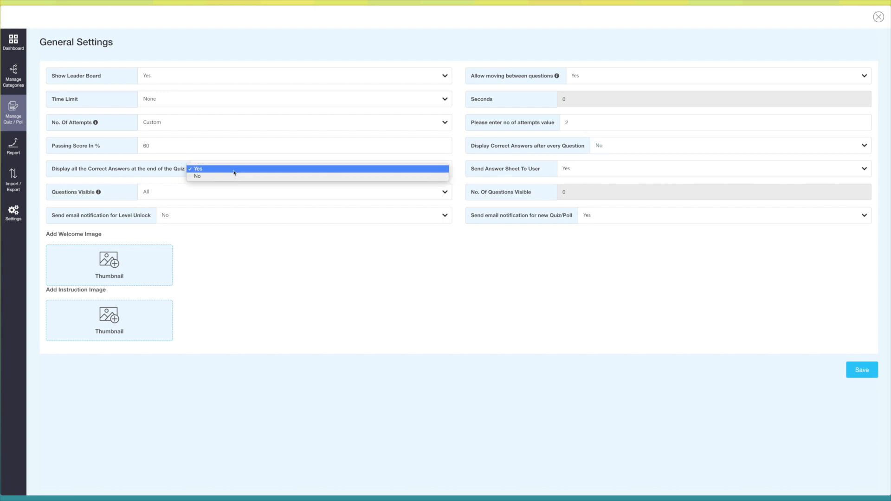
click(235, 169)
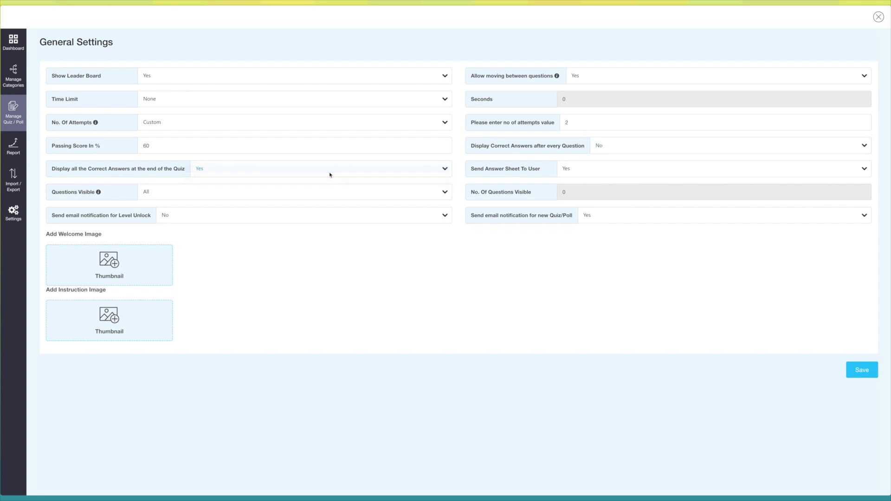
- Set Send Answer Sheet To User to Yes and Questions Visible to All
click(614, 170)
click(615, 170)
mouse_move(98, 194)
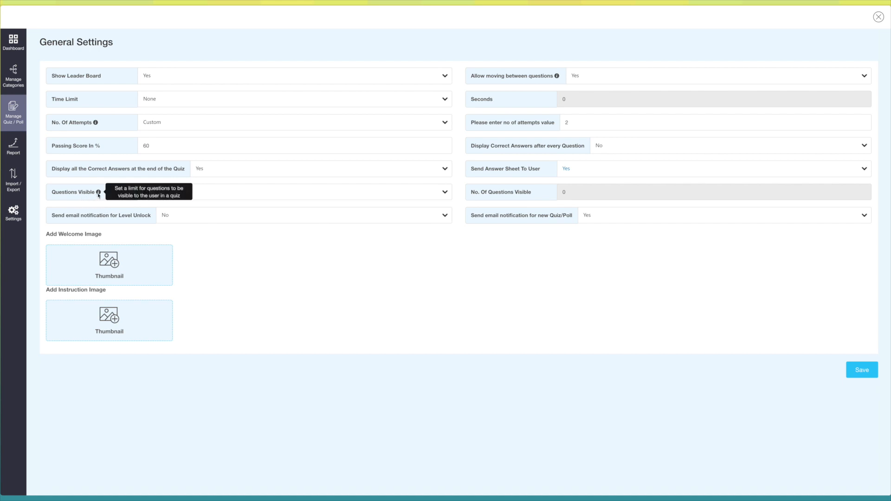
click(164, 195)
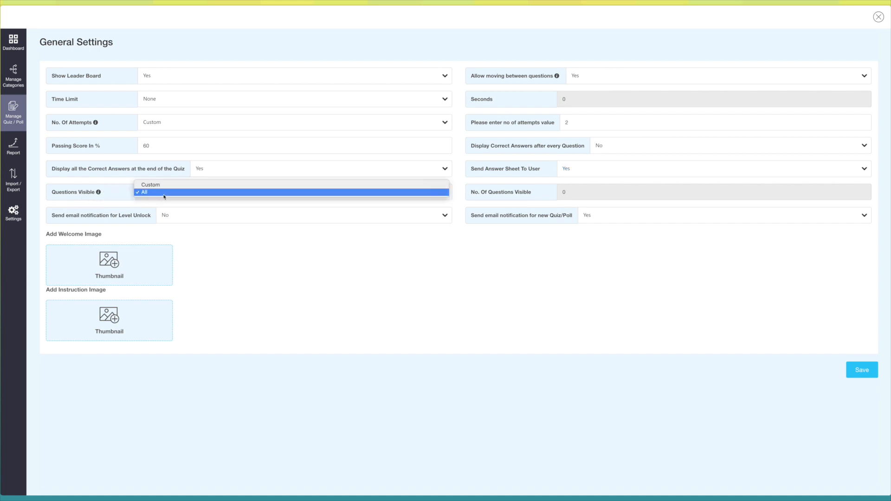
click(162, 192)
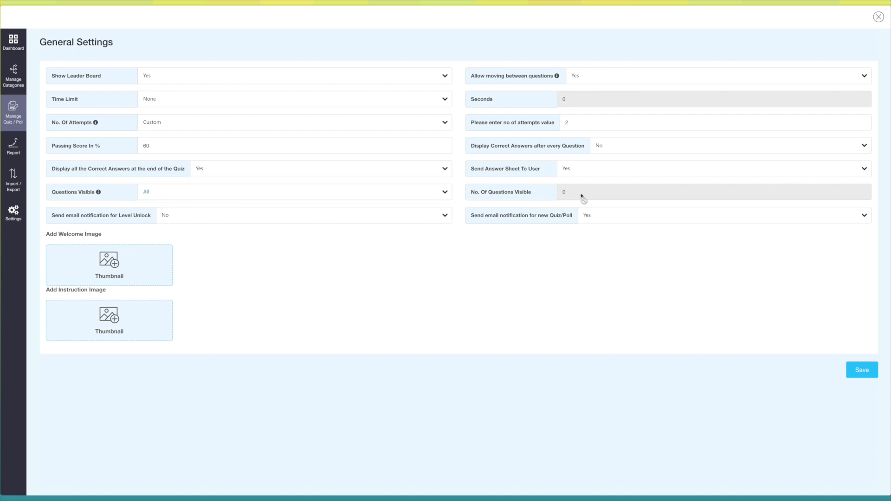
- Set the email notifications for level unlock and for new quiz/poll to No, and save the general settings
click(188, 219)
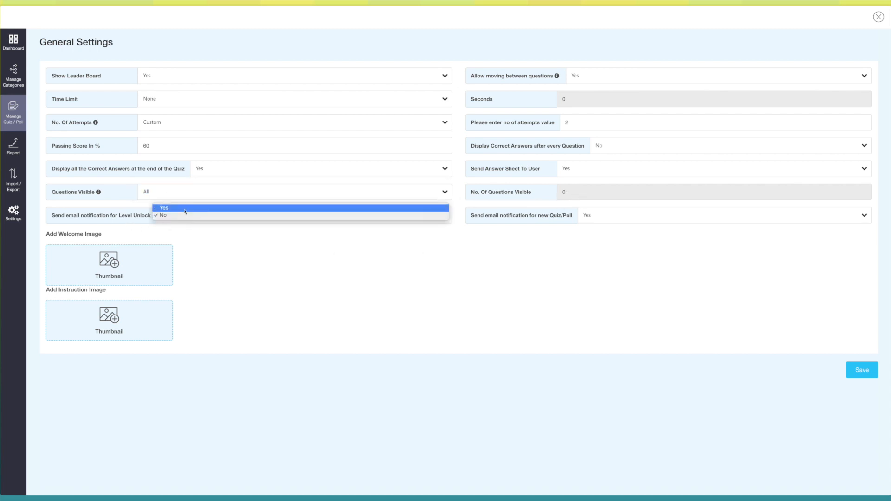
click(220, 224)
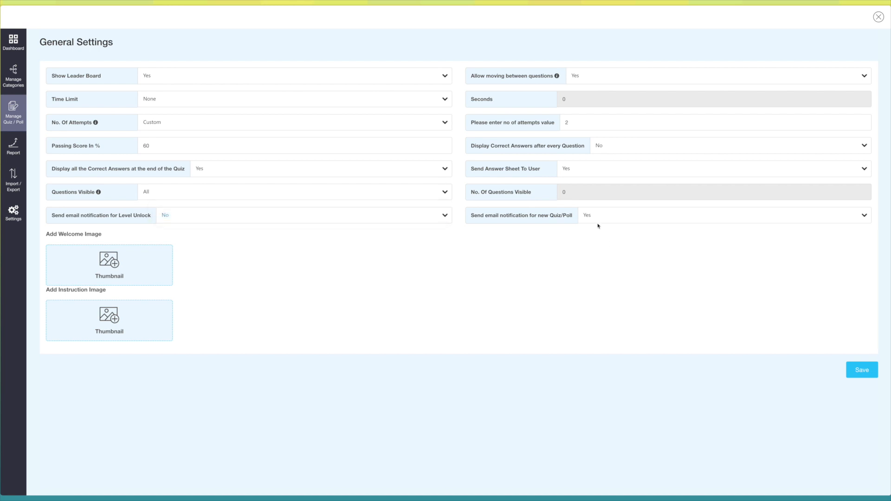
click(597, 219)
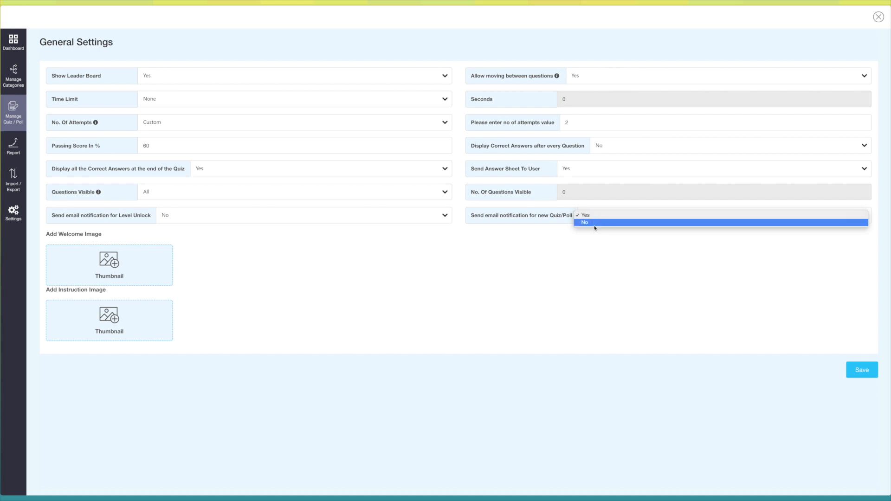
click(595, 223)
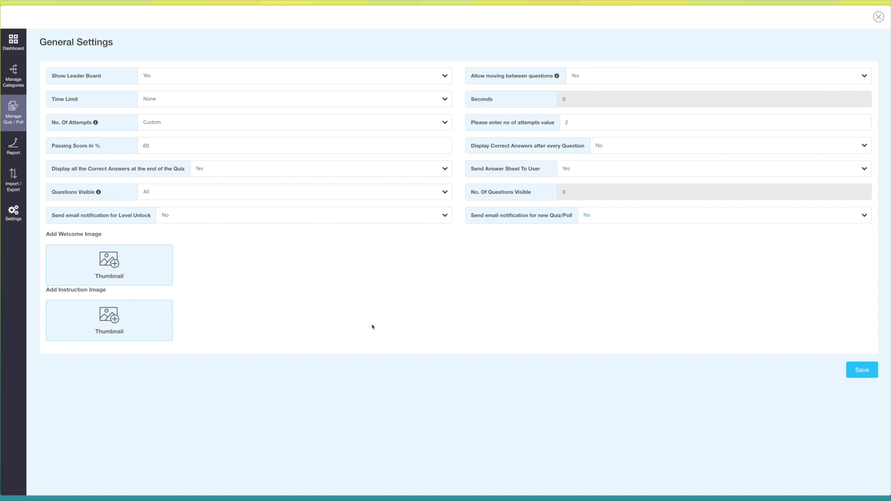
click(857, 370)
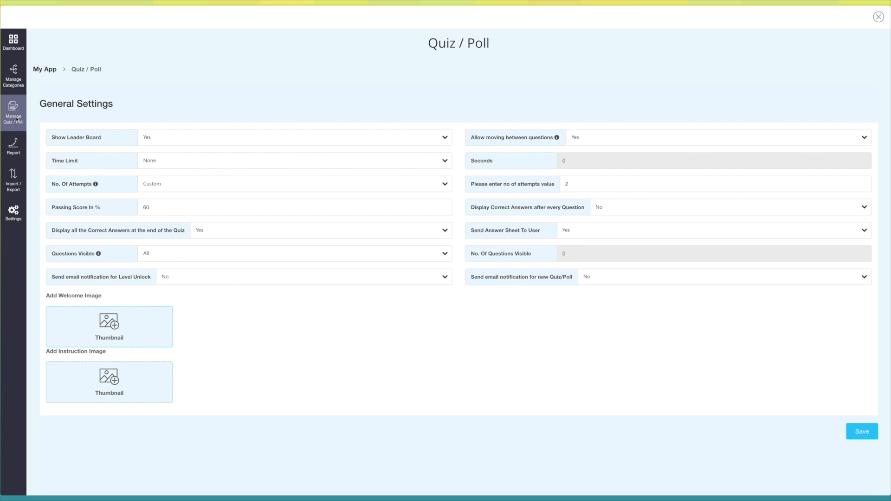
- Open the Language Settings of the Tester quiz, look through the label texts and save them
click(17, 120)
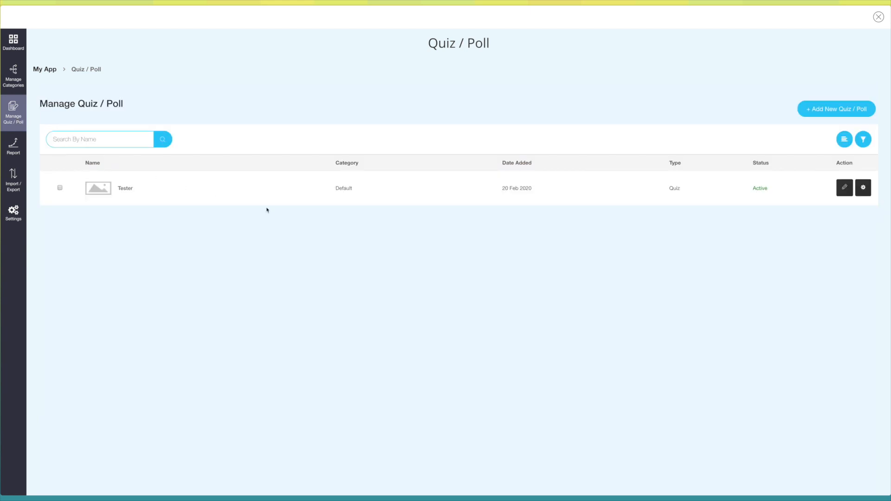
click(862, 188)
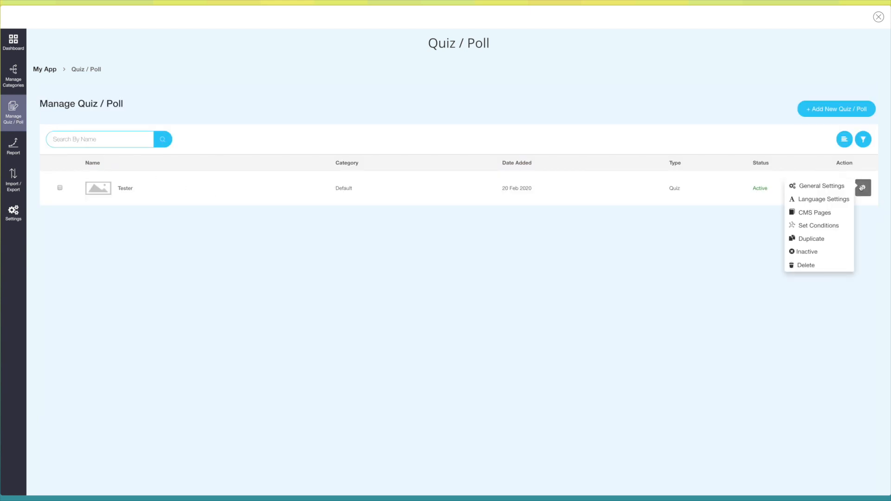
click(834, 199)
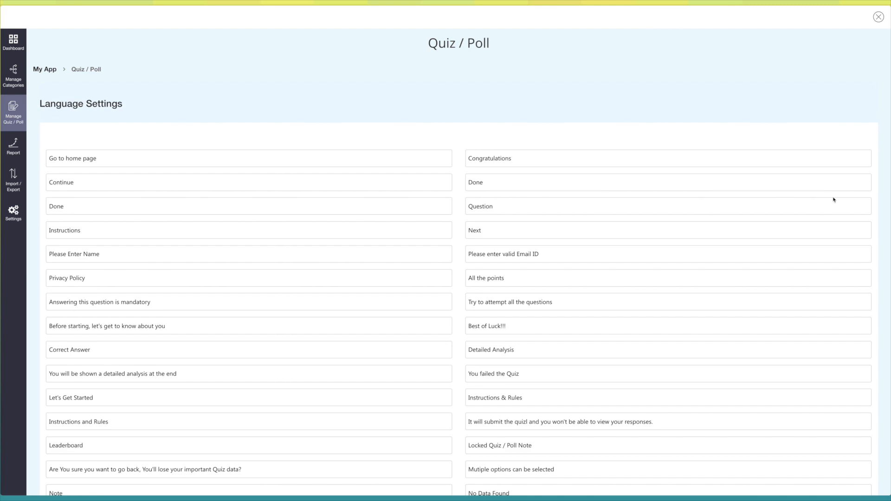
click(183, 163)
click(182, 182)
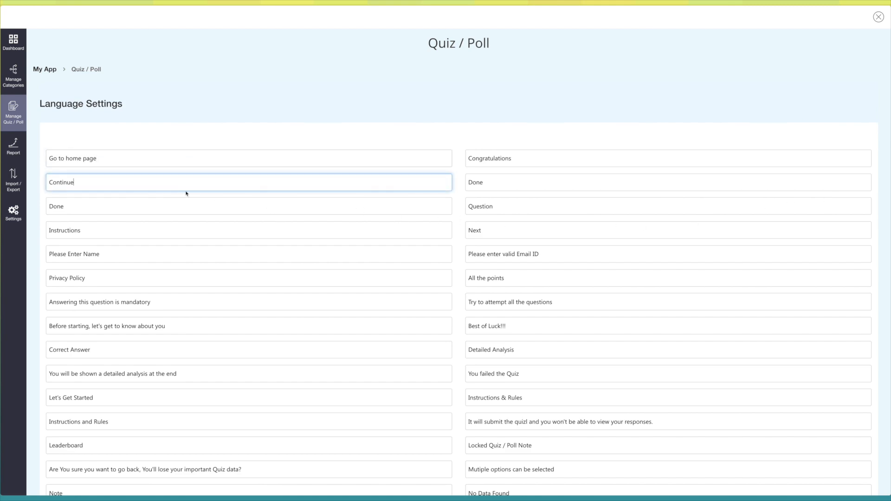
scroll(185, 191, down, 3)
click(186, 191)
click(194, 202)
scroll(658, 328, down, 10)
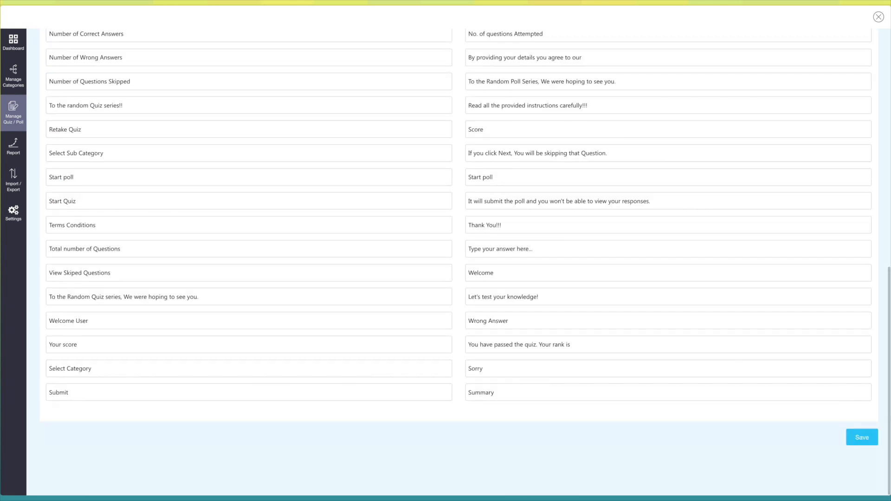
click(861, 437)
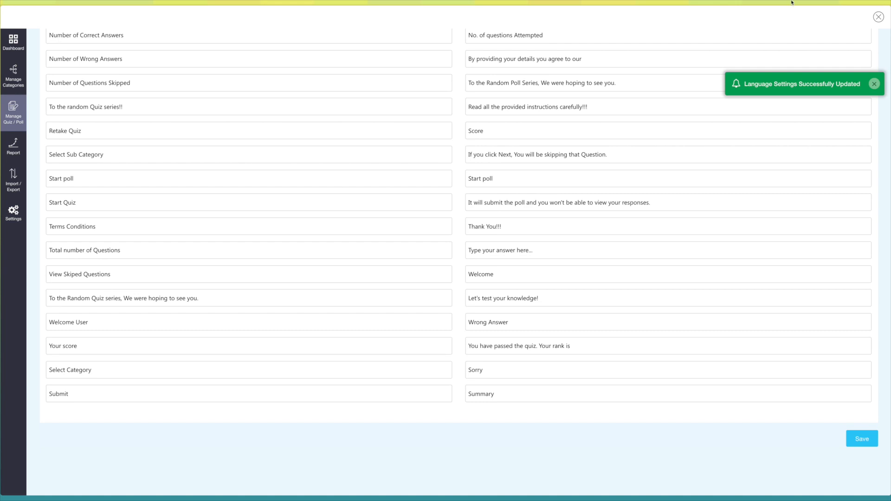
- Open the CMS Pages of the Tester quiz, review the Term and Conditions and Privacy Policy texts, and save them
click(11, 113)
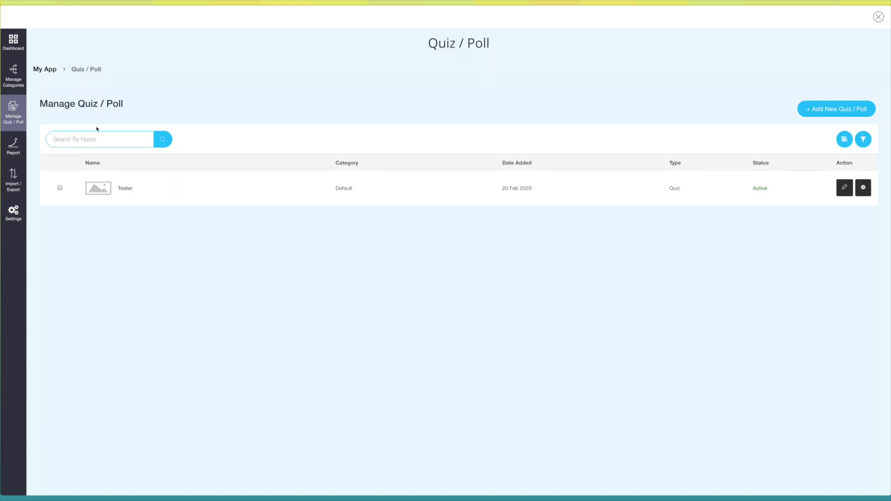
click(865, 189)
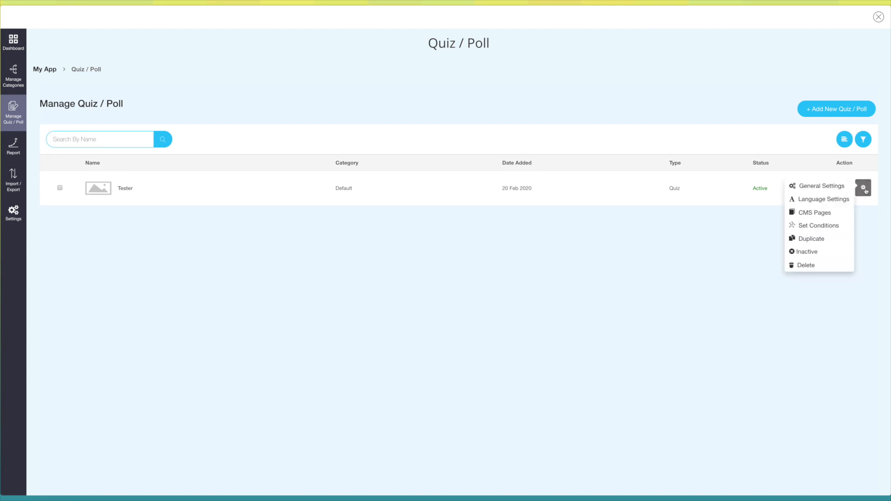
click(820, 212)
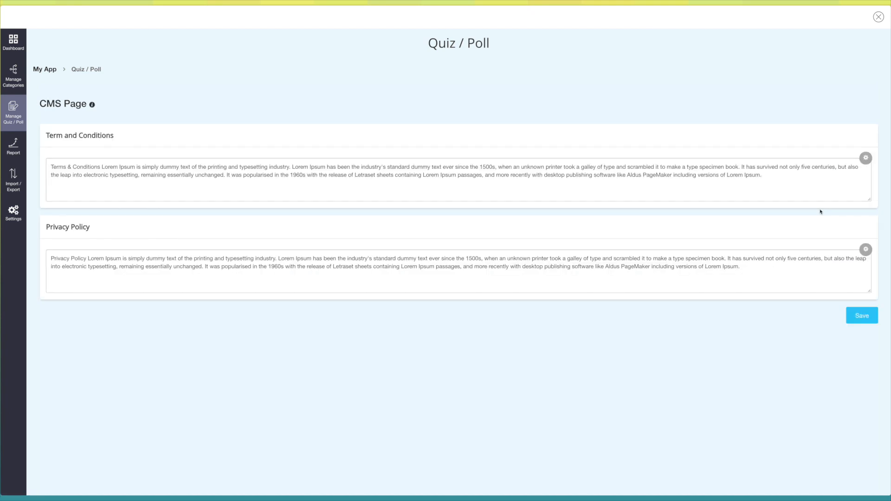
click(577, 198)
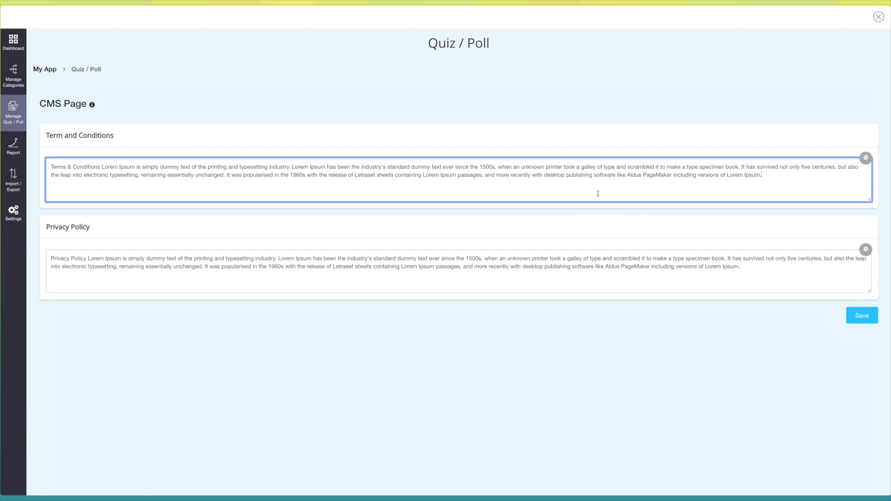
click(728, 272)
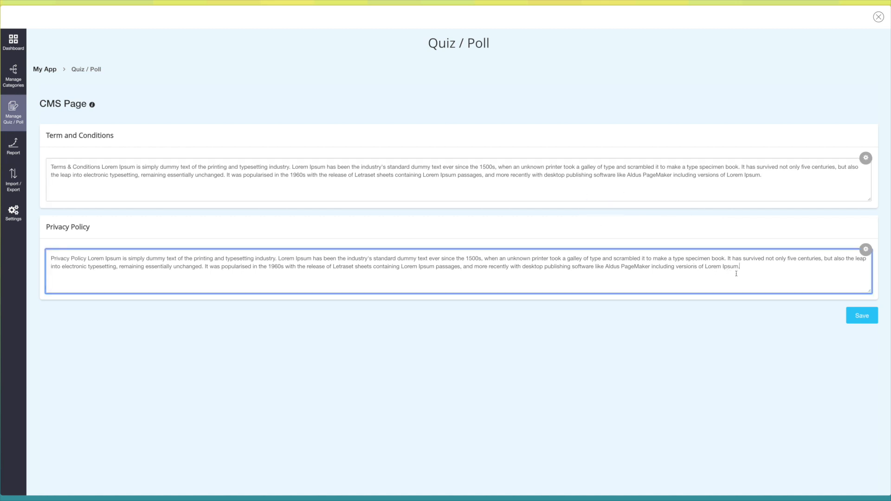
click(849, 315)
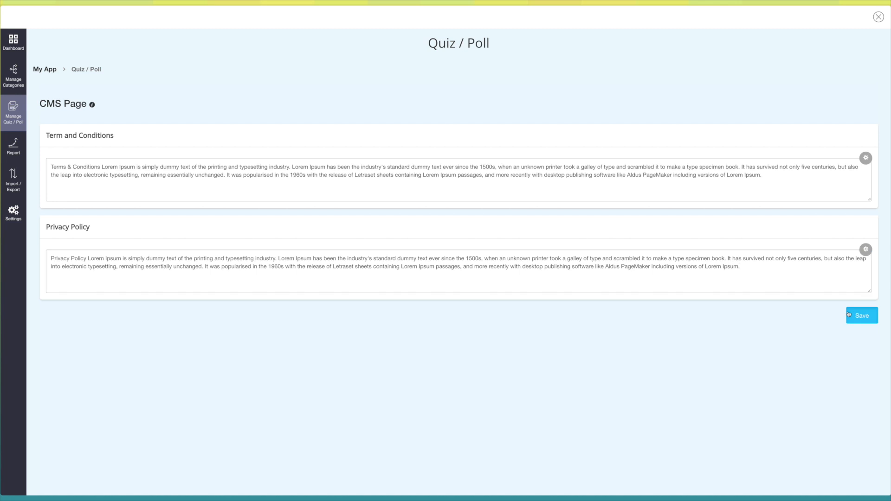
- In the Tester quiz's Set Conditions, set it to open after 1 day of Passing and check the choice of other quizzes
click(22, 115)
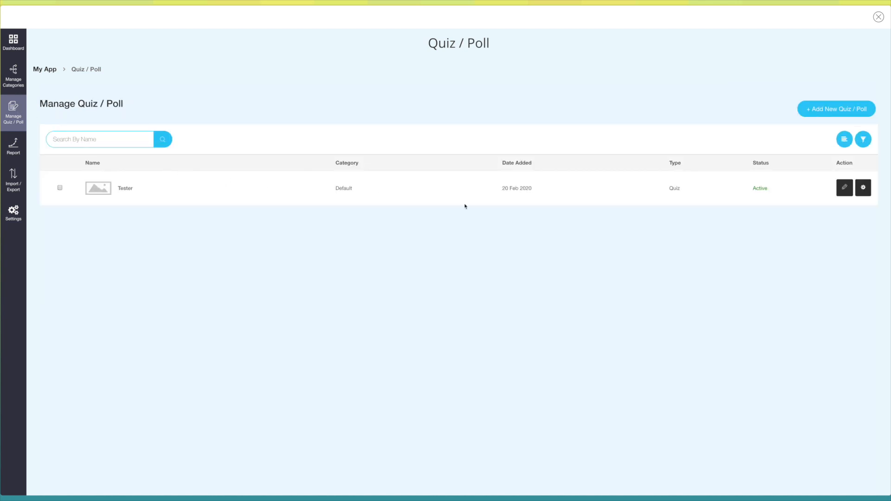
click(867, 193)
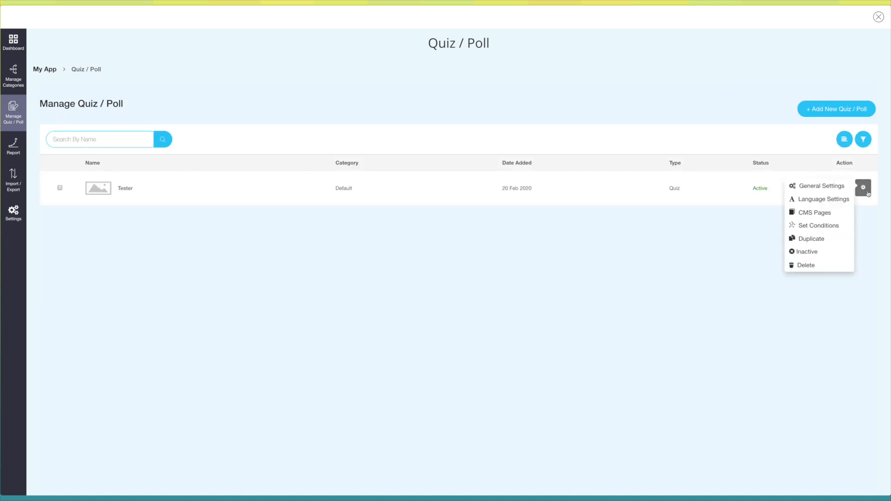
click(820, 226)
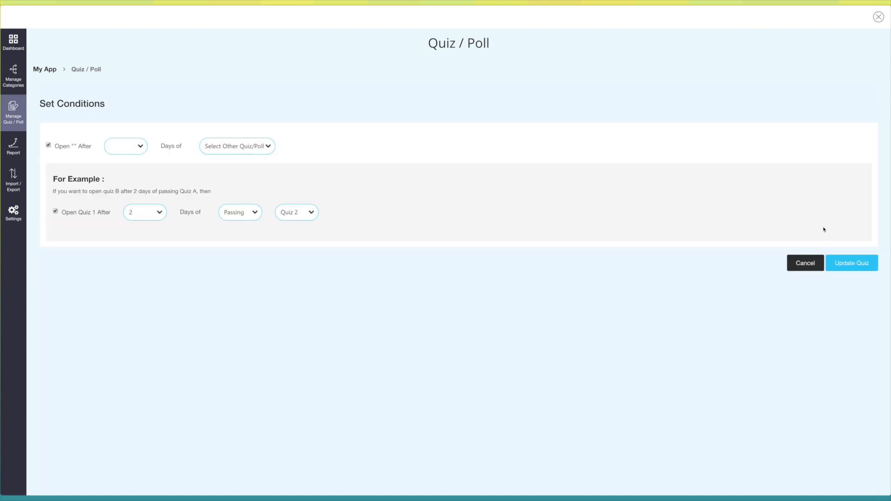
click(155, 146)
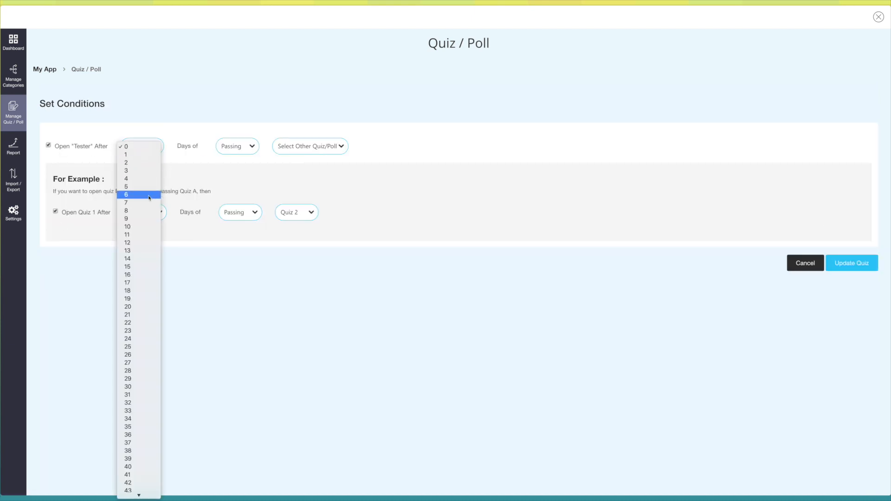
click(141, 155)
click(238, 148)
click(238, 147)
click(308, 148)
click(374, 148)
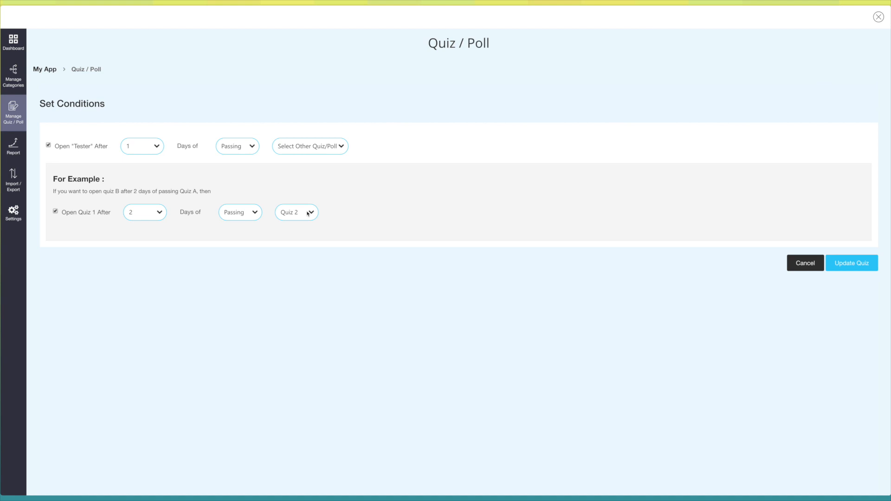
- Save the Tester quiz's opening condition and return to the list of quizzes and polls
click(852, 264)
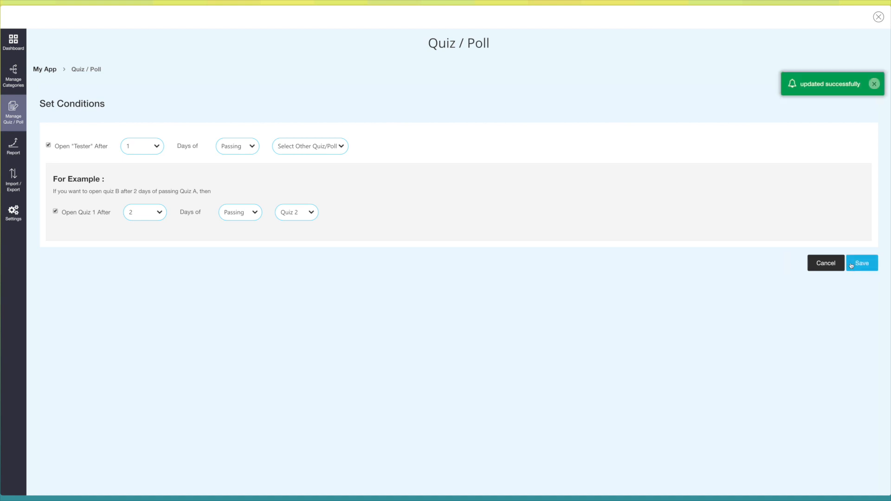
click(20, 114)
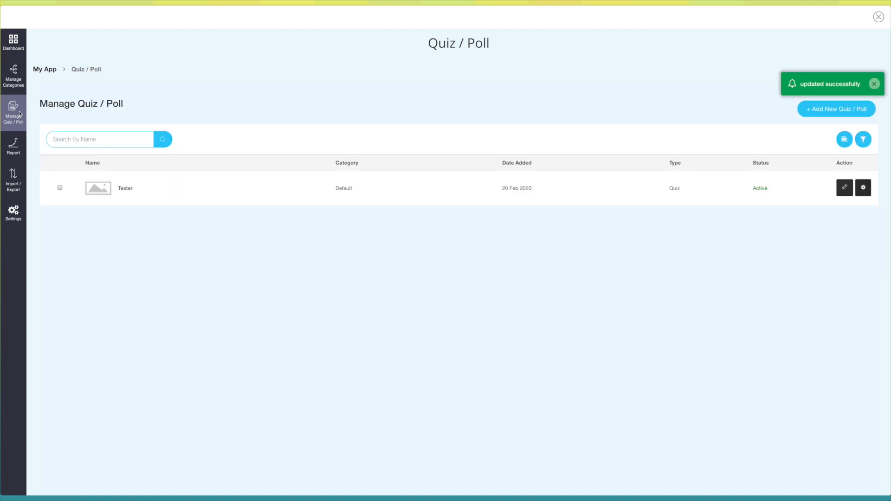
click(864, 188)
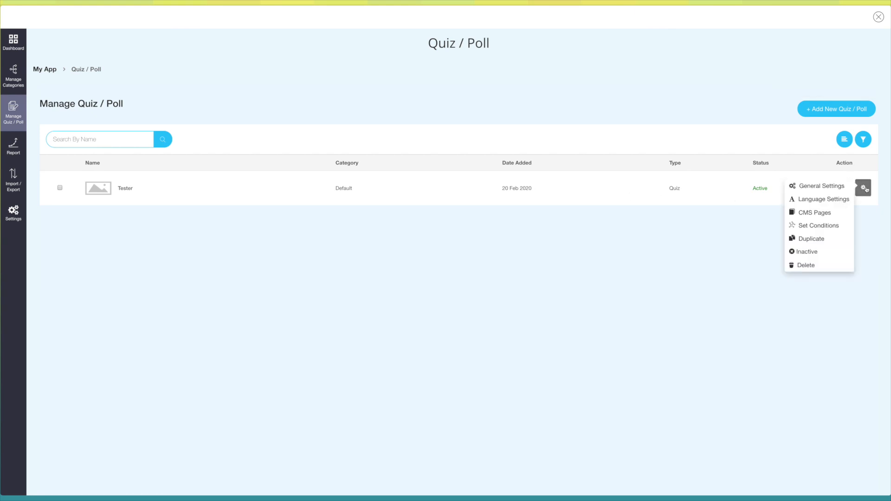
click(828, 242)
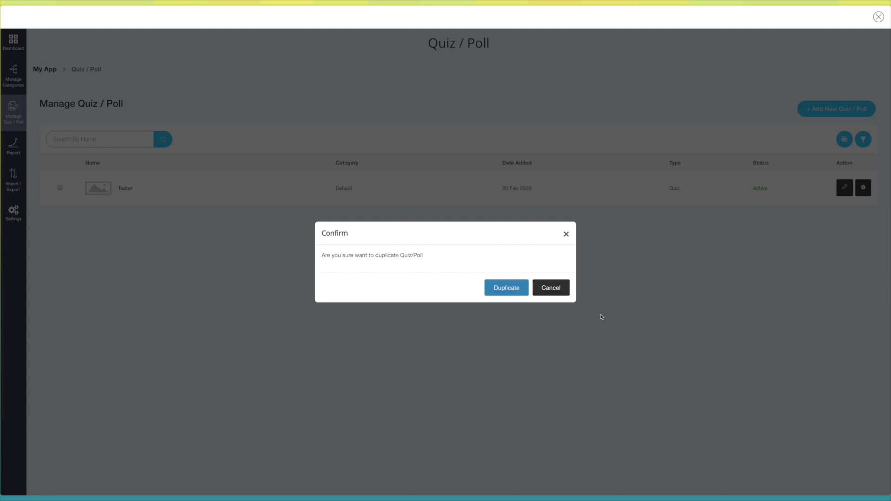
click(550, 292)
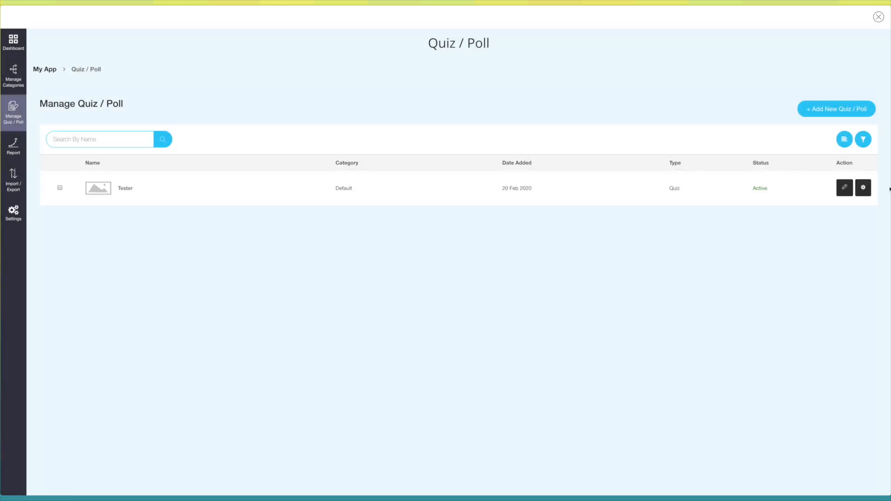
- Switch the Tester quiz to Inactive and back to Active, and cancel its deletion at the confirmation
click(864, 190)
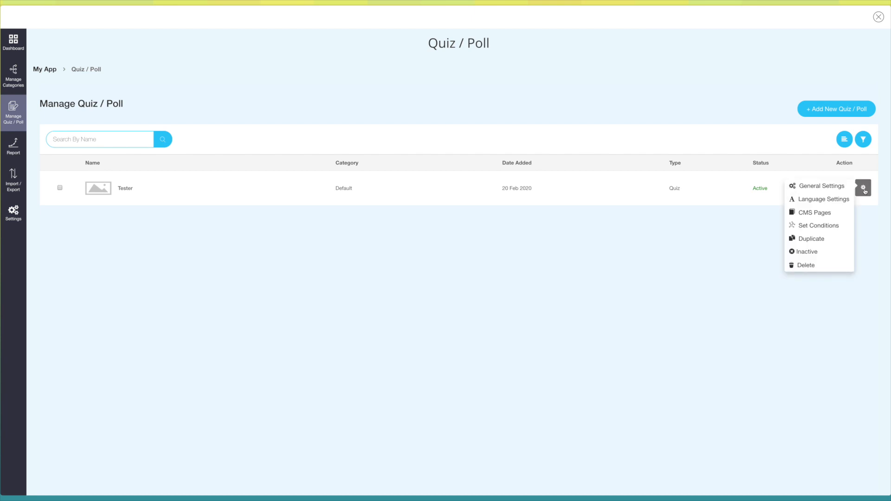
click(812, 253)
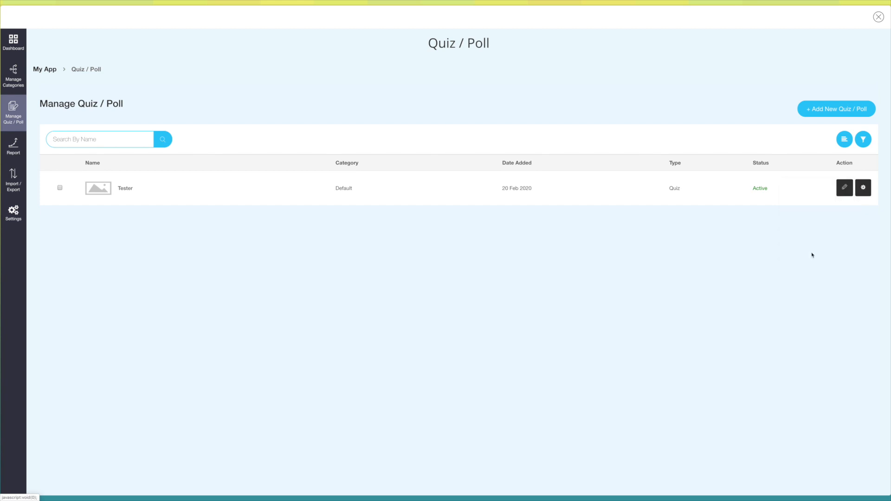
click(863, 188)
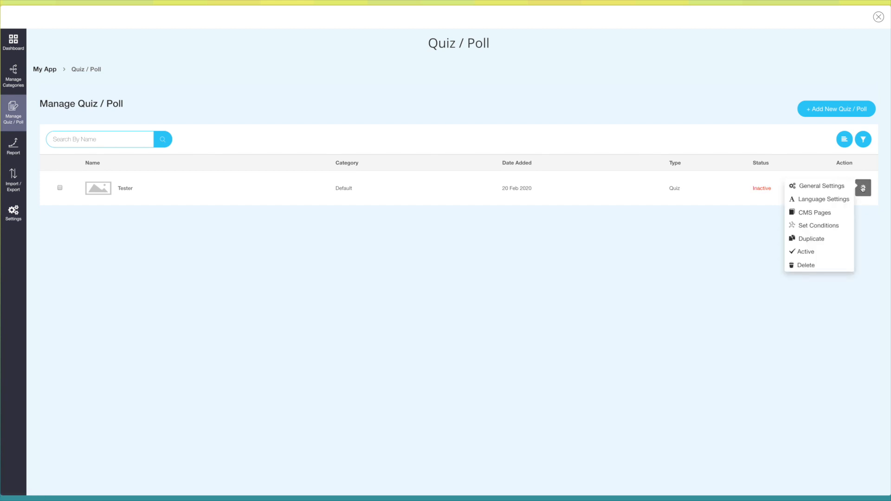
click(807, 265)
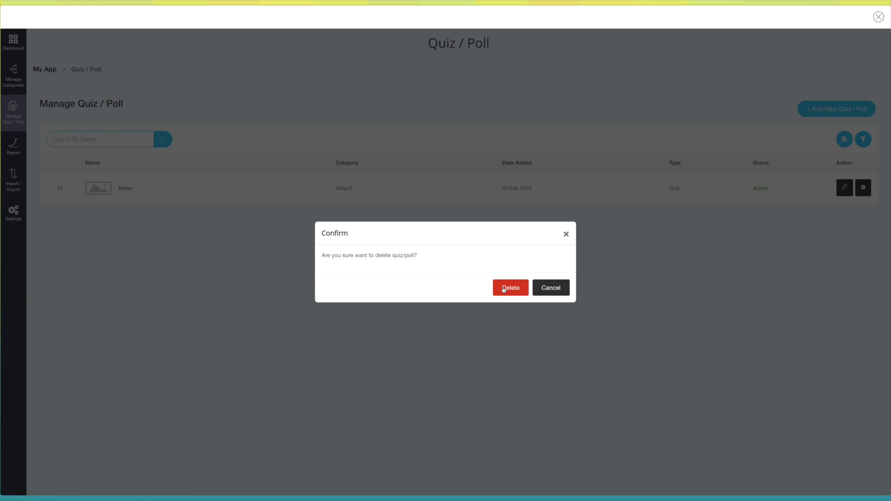
click(551, 289)
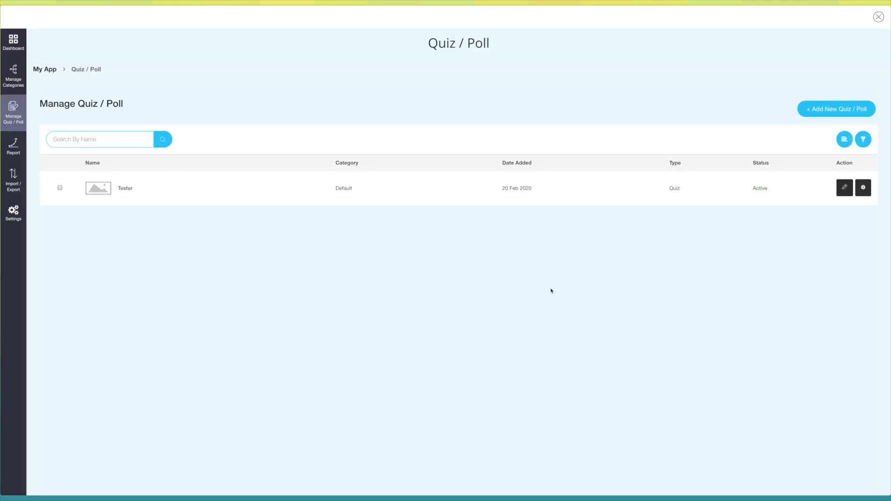
- View the sorting and filtering options of the quiz and poll list
click(844, 140)
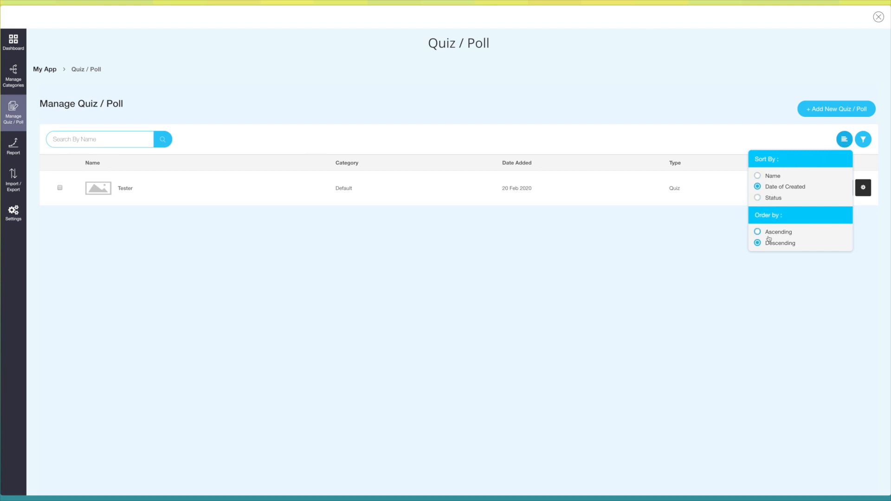
click(863, 140)
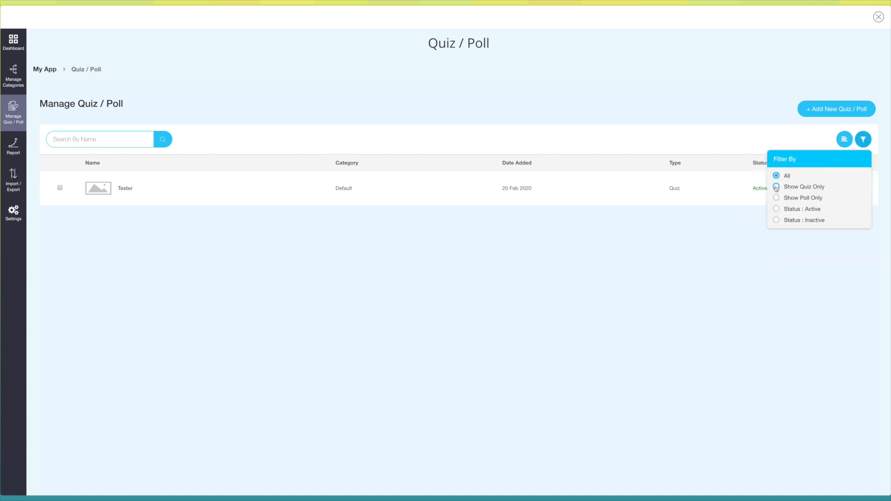
click(784, 234)
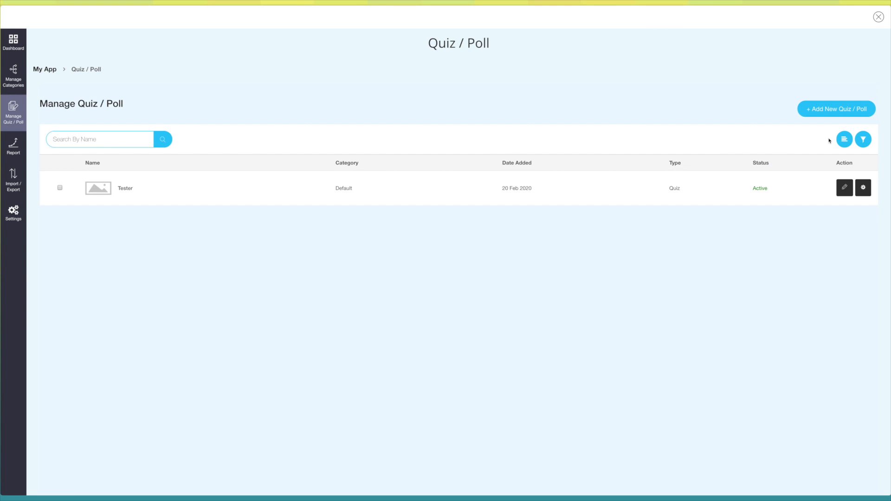
- Start a new quiz/poll entry with mode Poll and parent category Default
click(827, 112)
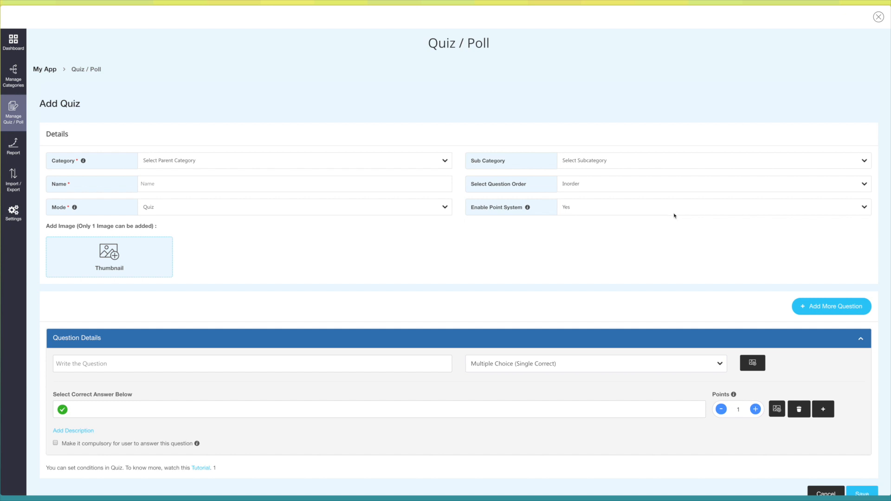
click(382, 213)
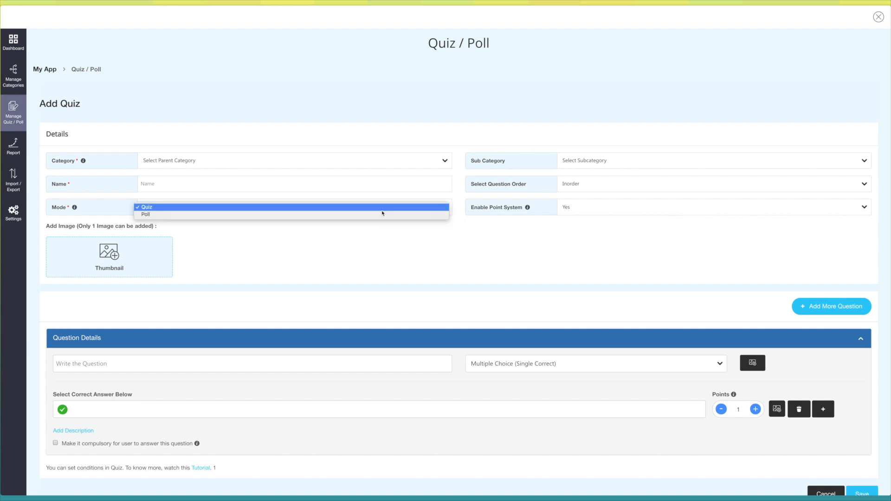
click(374, 216)
click(257, 161)
click(249, 171)
click(628, 168)
- Enter a first name as the poll's name and set its question order to Random
click(325, 184)
text(James)
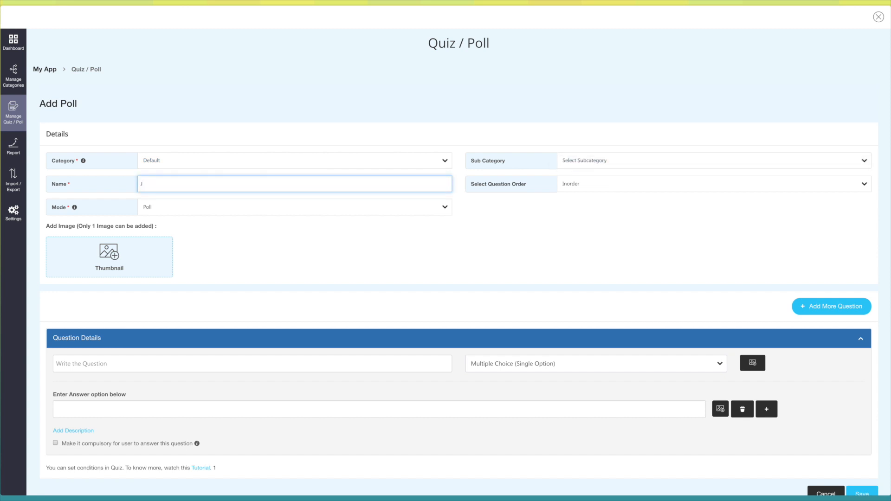
click(578, 184)
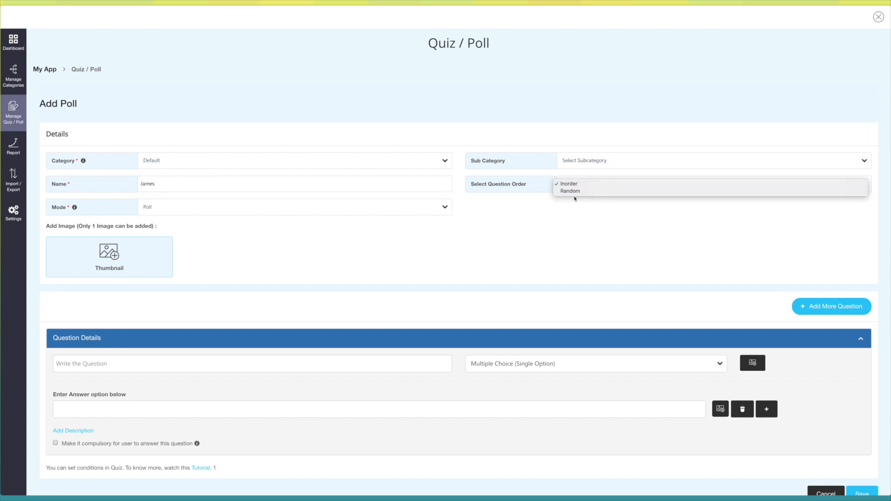
click(577, 192)
- Write the poll question "Which city is the most popular in US?" and keep the type Multiple Choice (Single Option)
scroll(203, 249, down, 1)
scroll(203, 248, down, 1)
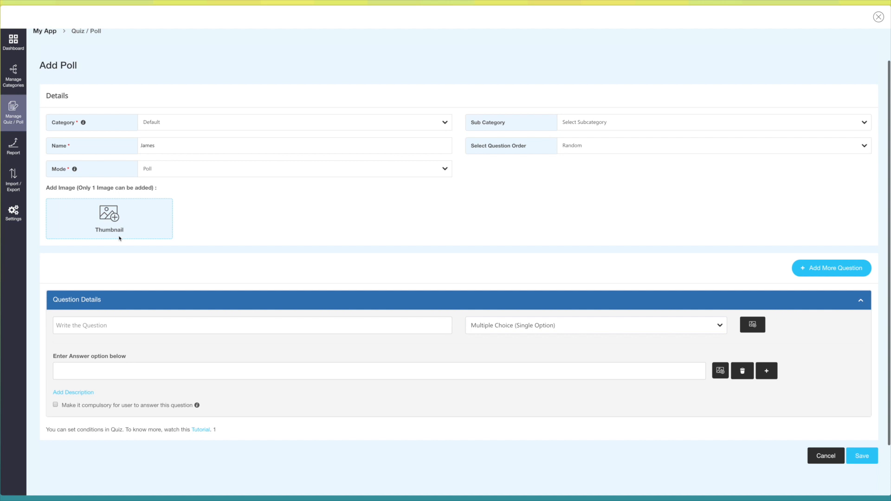
scroll(119, 238, down, 1)
click(204, 301)
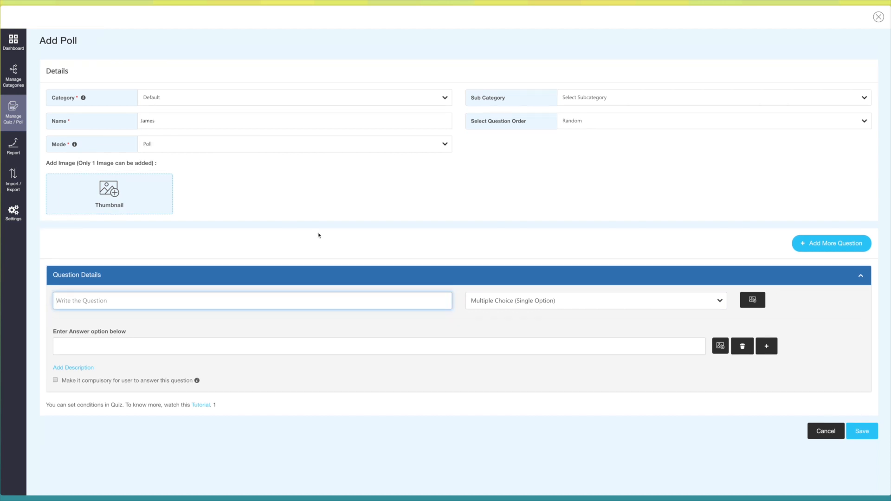
text(Which city is the most popular in US?)
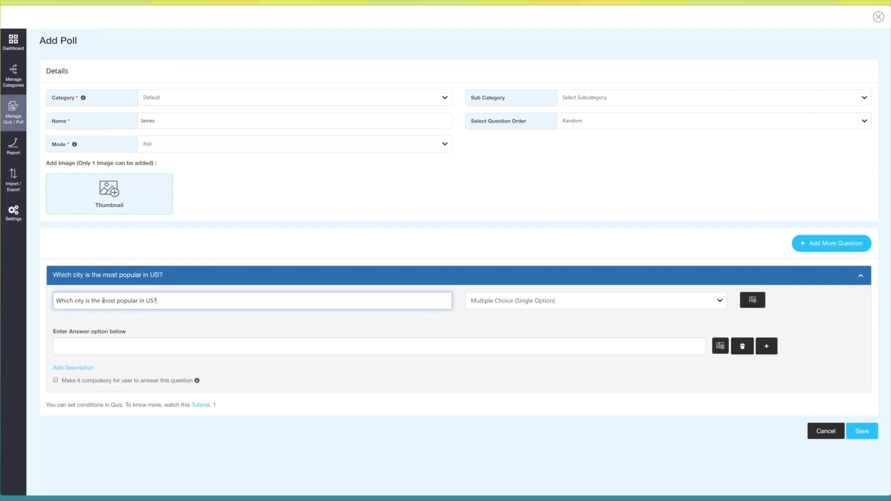
click(157, 315)
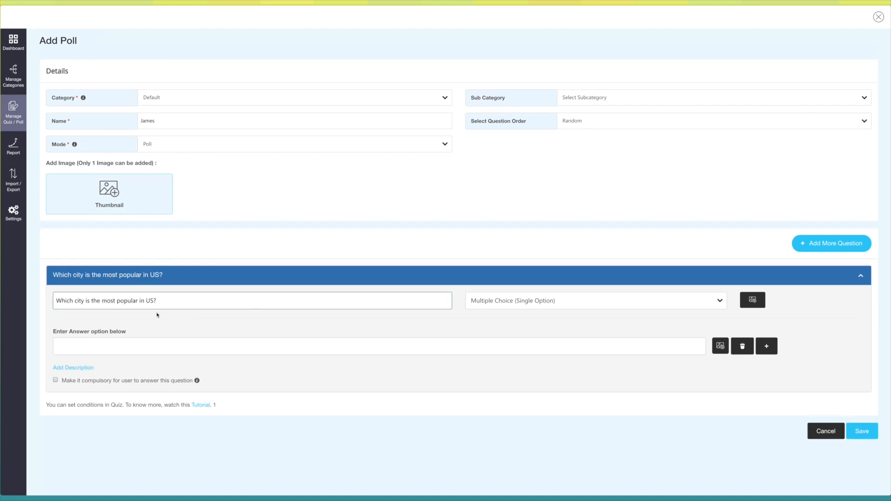
click(502, 305)
click(500, 304)
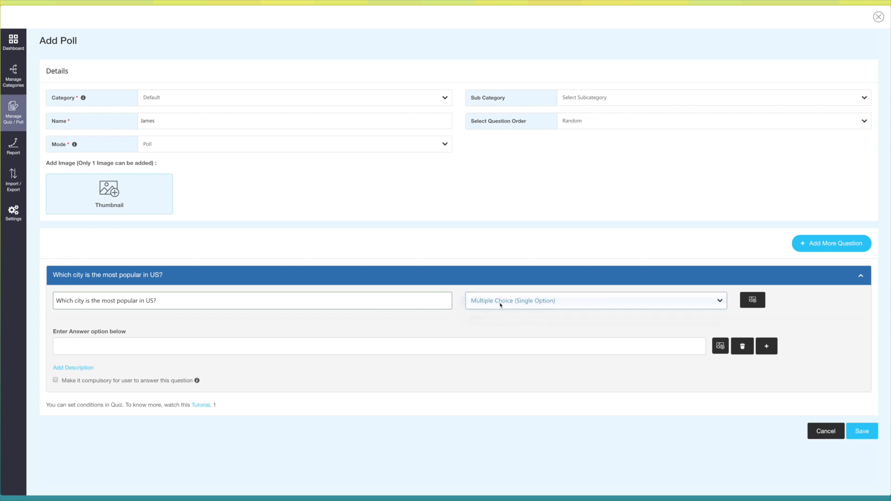
click(562, 319)
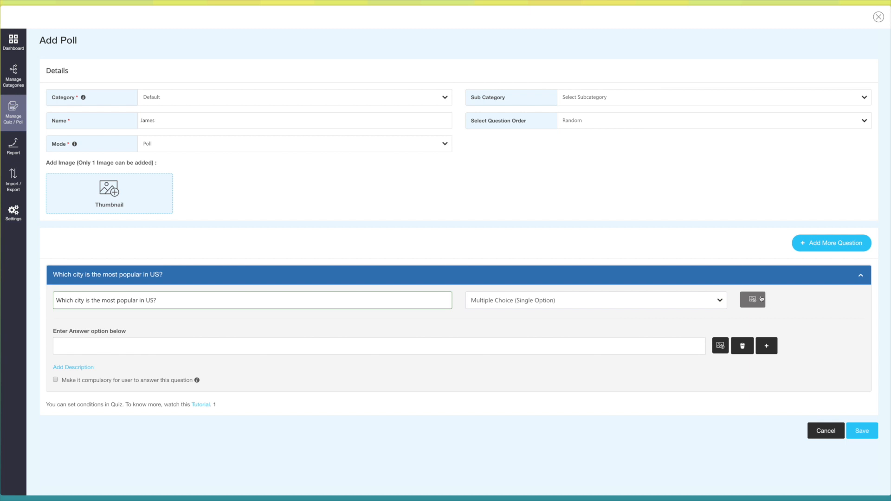
- Enter New York and Chicago as the two answer options of the city question
scroll(418, 307, down, 1)
click(56, 308)
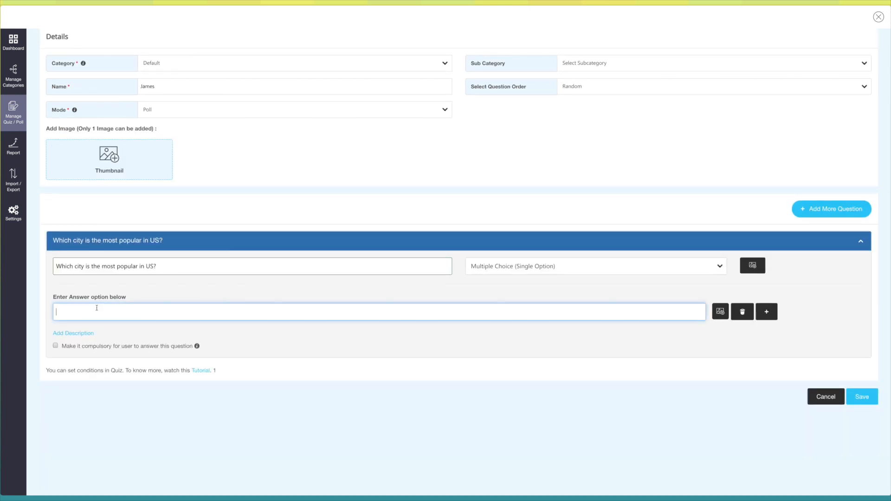
text(New York)
scroll(686, 382, up, 1)
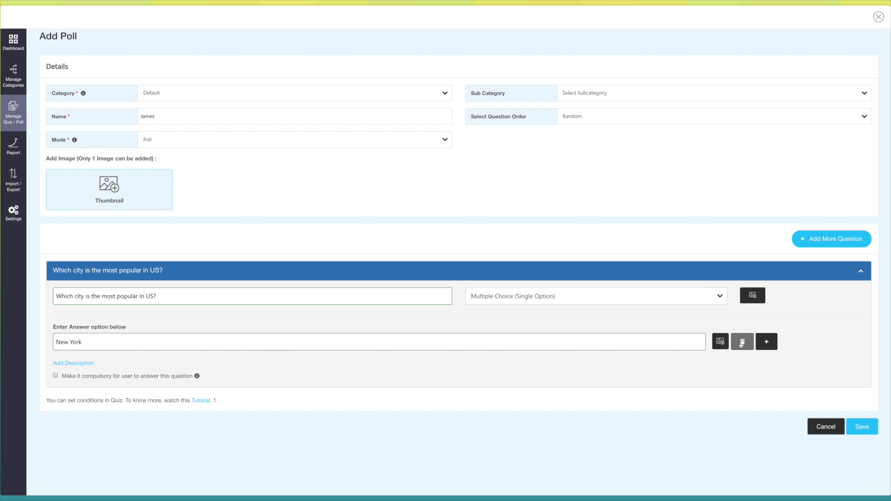
click(765, 345)
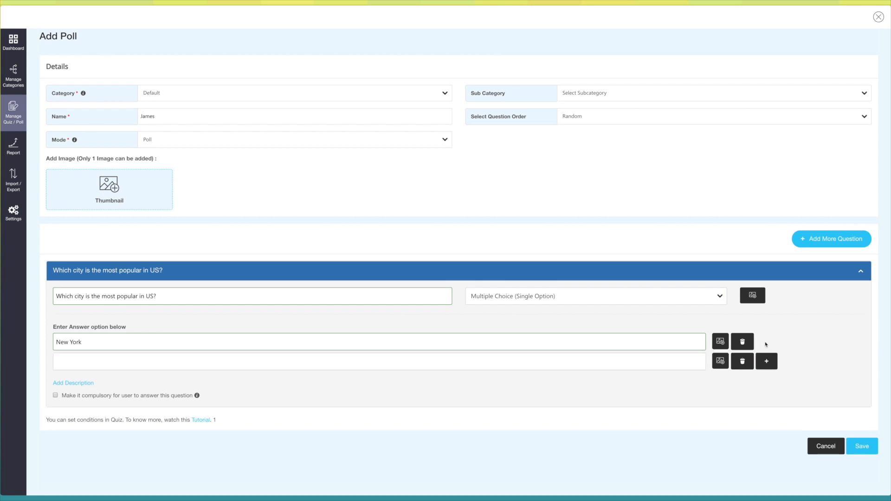
scroll(278, 357, down, 1)
click(96, 336)
text(Chicago)
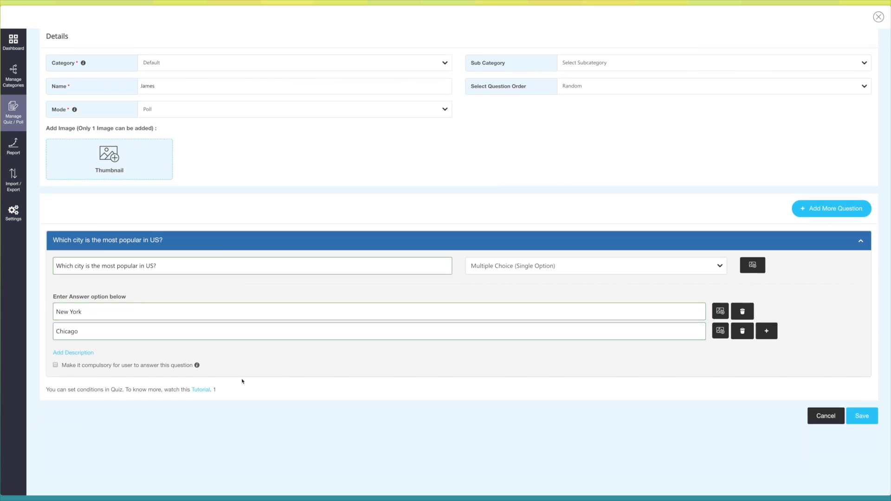
- Check the question's description field and read the hint on making the question compulsory
click(63, 353)
click(108, 366)
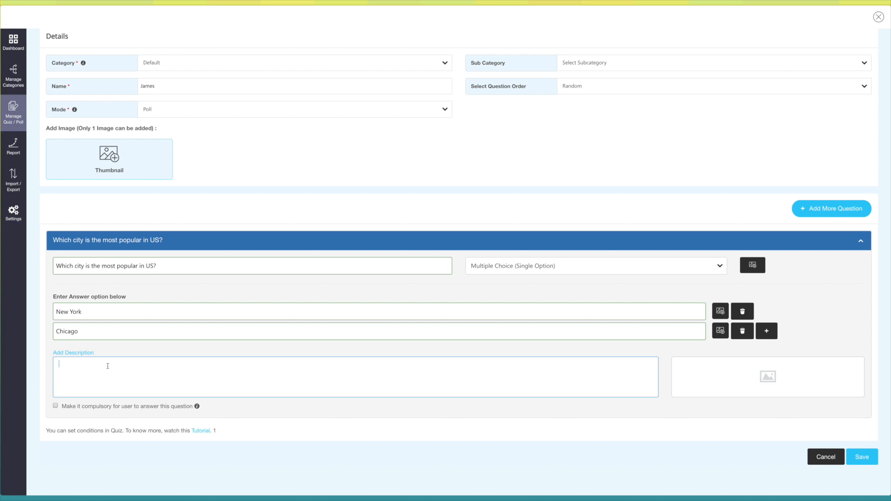
click(89, 354)
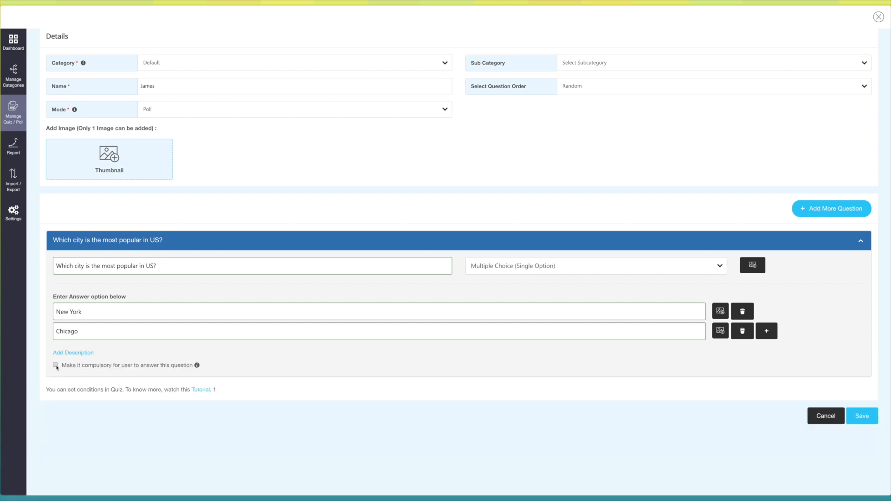
mouse_move(199, 367)
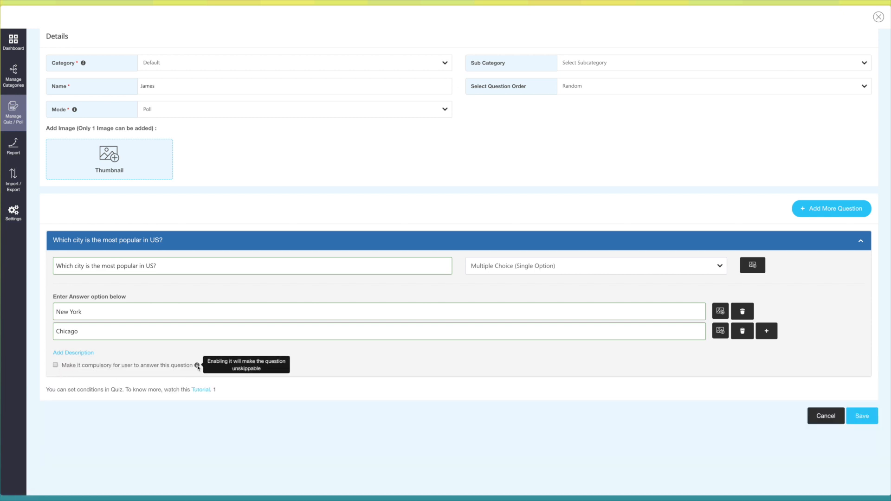
- Add a second question to the poll and delete it again
scroll(327, 376, up, 1)
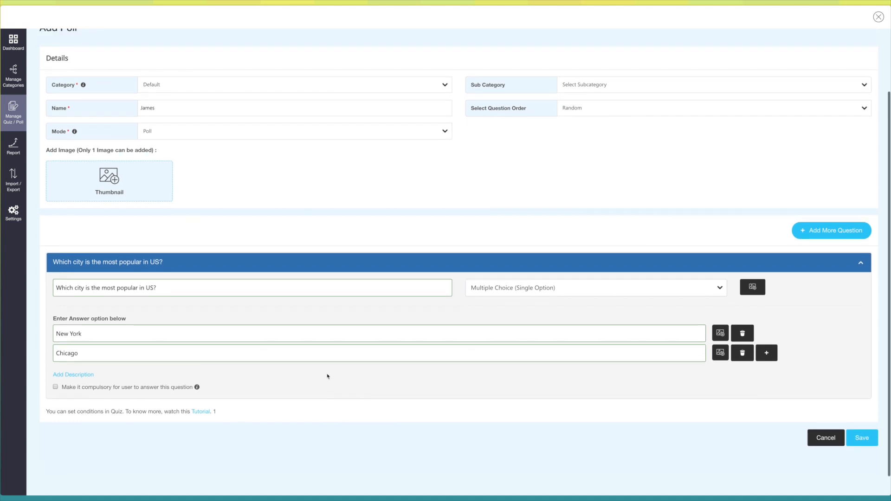
click(837, 232)
scroll(551, 333, down, 3)
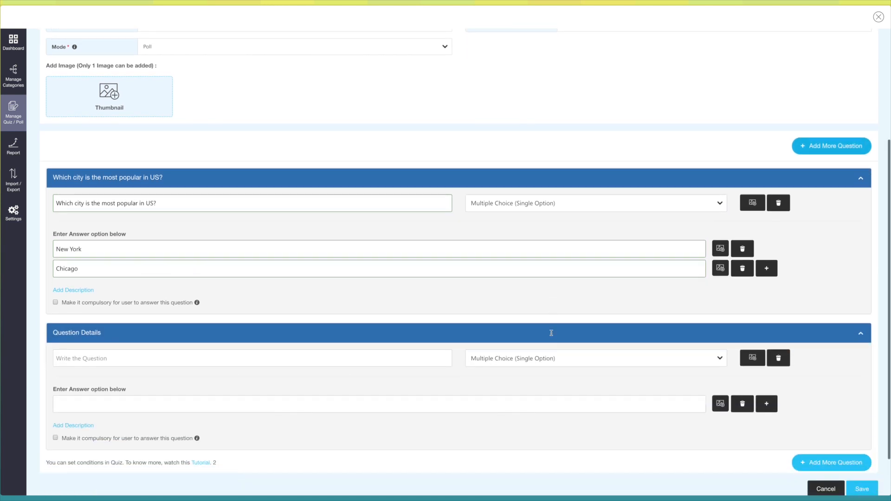
click(778, 307)
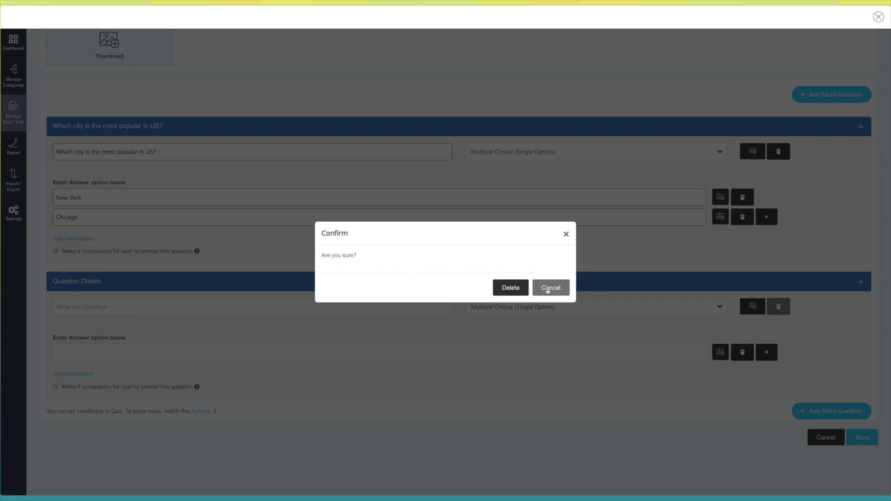
click(520, 290)
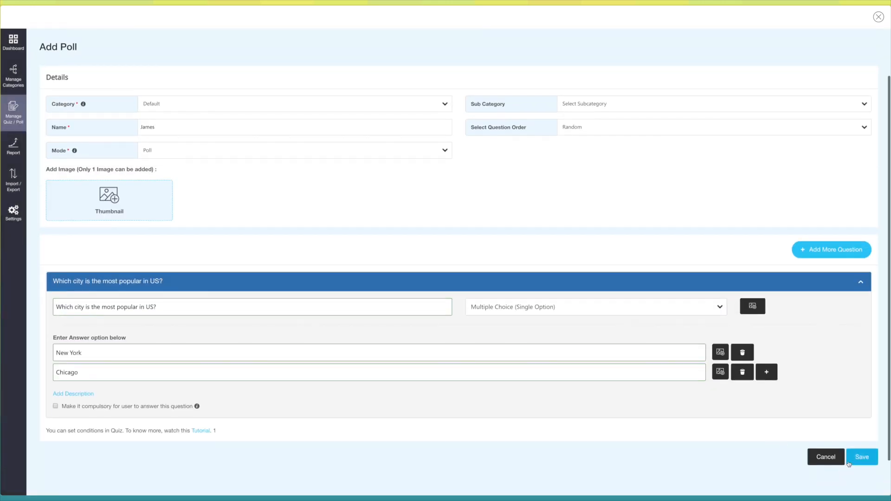
- Save the new poll
click(860, 456)
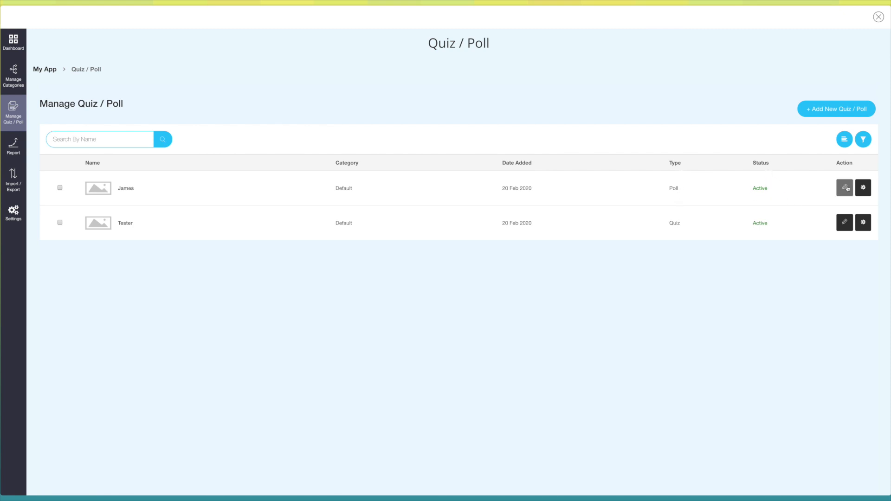
- Open the new poll's general settings and keep Yes for moving between questions and for showing results after every question
click(864, 193)
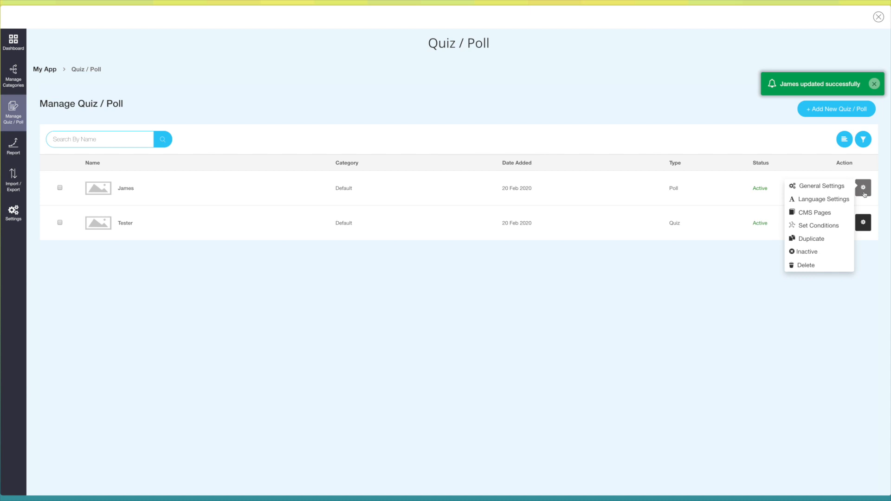
click(820, 186)
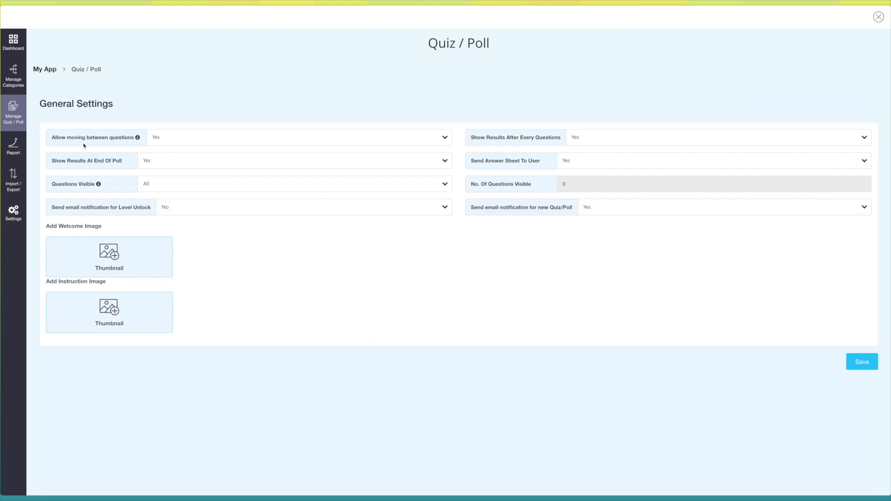
click(238, 137)
click(232, 137)
click(597, 137)
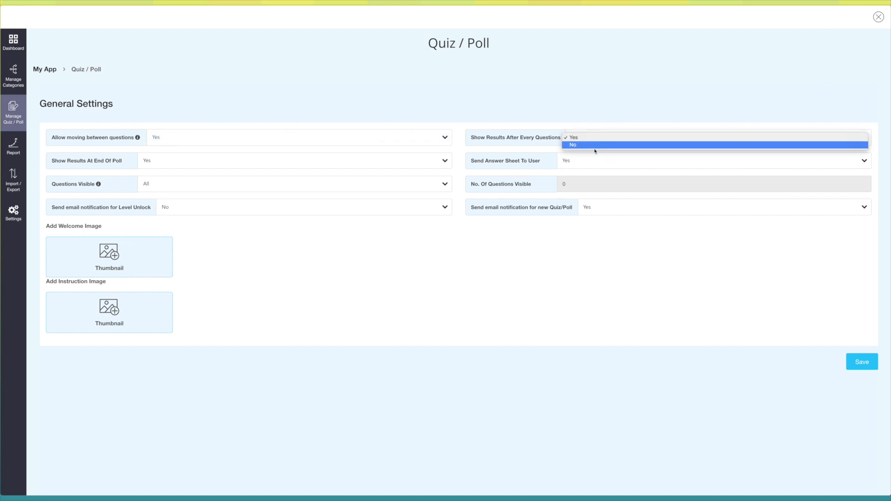
click(573, 140)
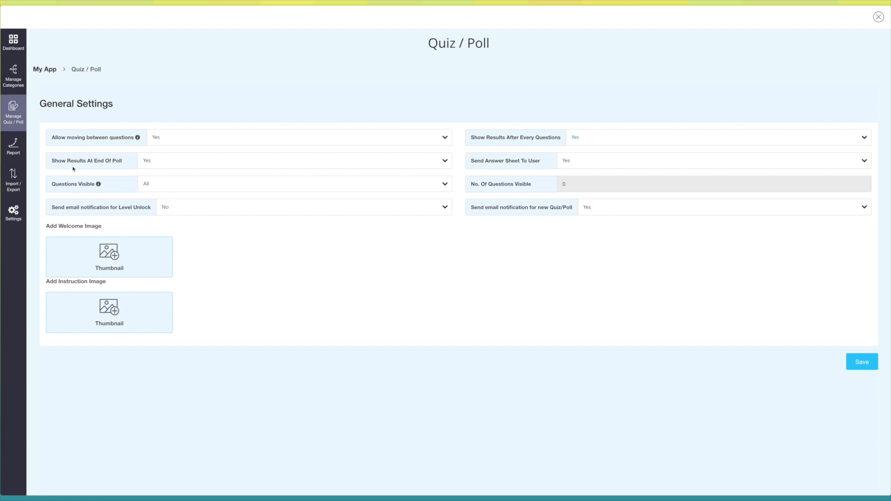
- Keep Yes for showing results at the end of the poll and for sending the answer sheet to the user
click(181, 167)
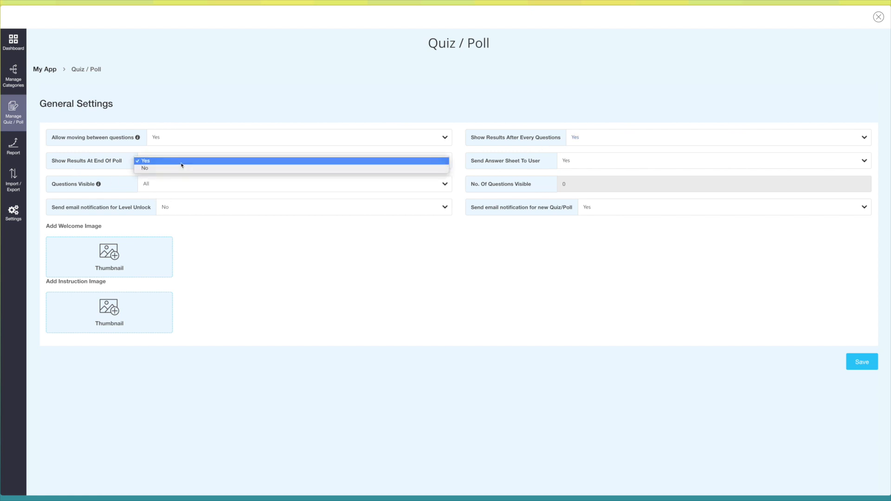
click(182, 162)
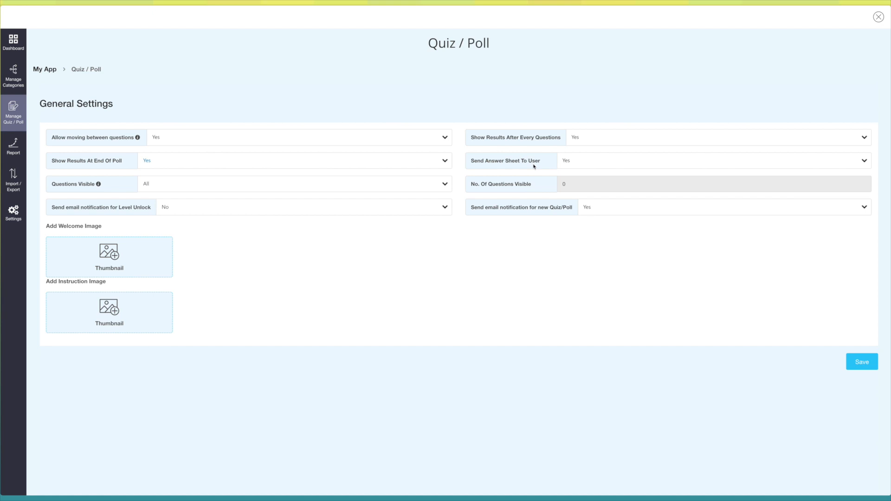
click(583, 164)
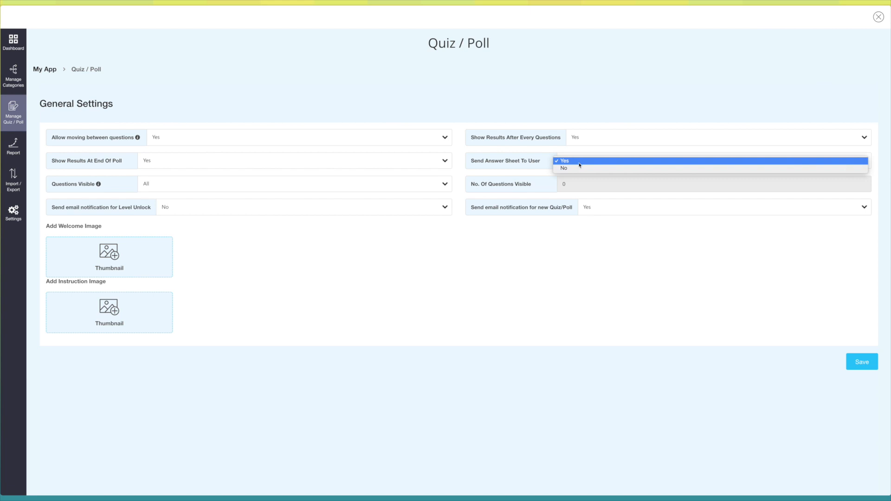
click(557, 170)
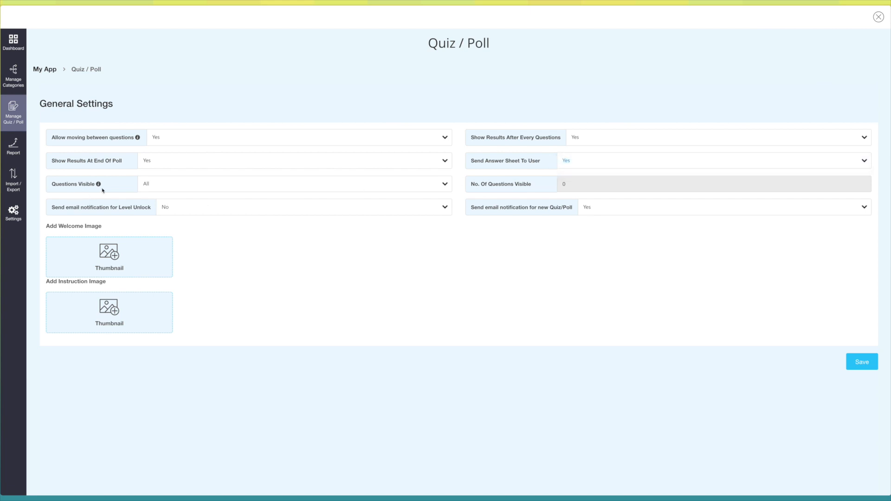
- Set Questions Visible to Custom and the number of visible questions to 1
click(175, 186)
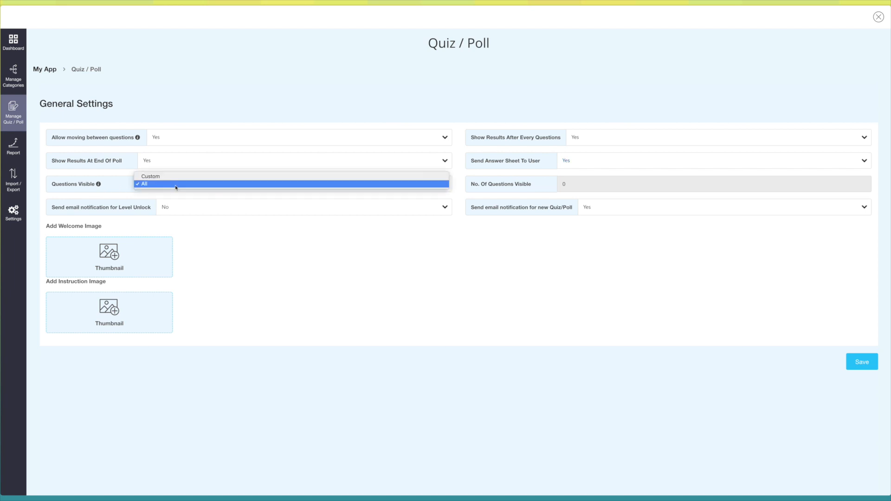
click(382, 203)
click(572, 184)
key(BackSpace)
text(1)
click(582, 197)
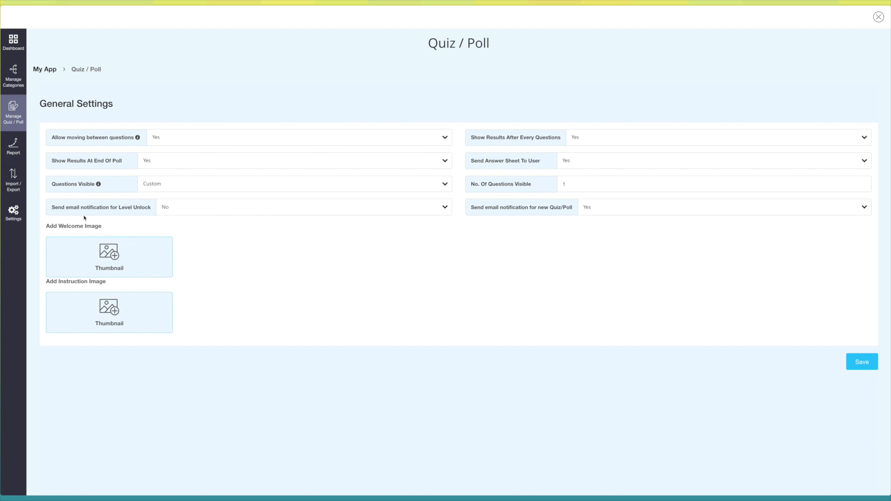
- Set email notification for level unlock to Yes, keep Yes for new Quiz/Poll notifications, and save the general settings
click(235, 212)
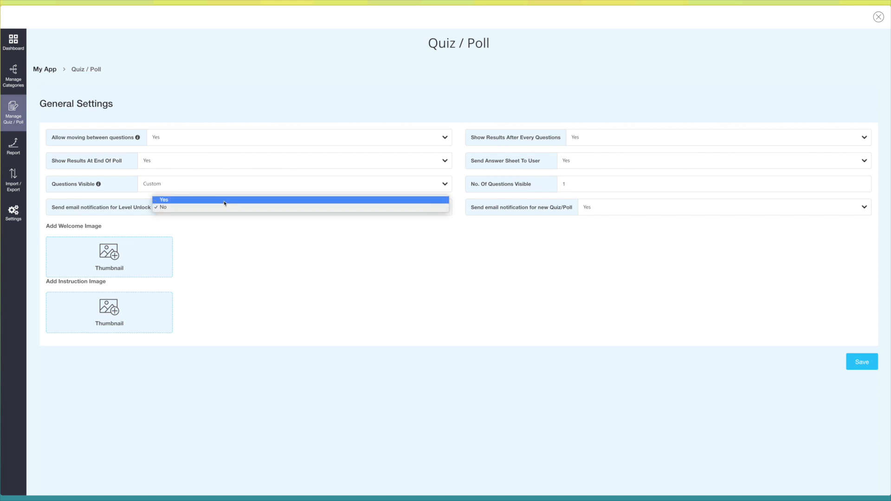
click(224, 202)
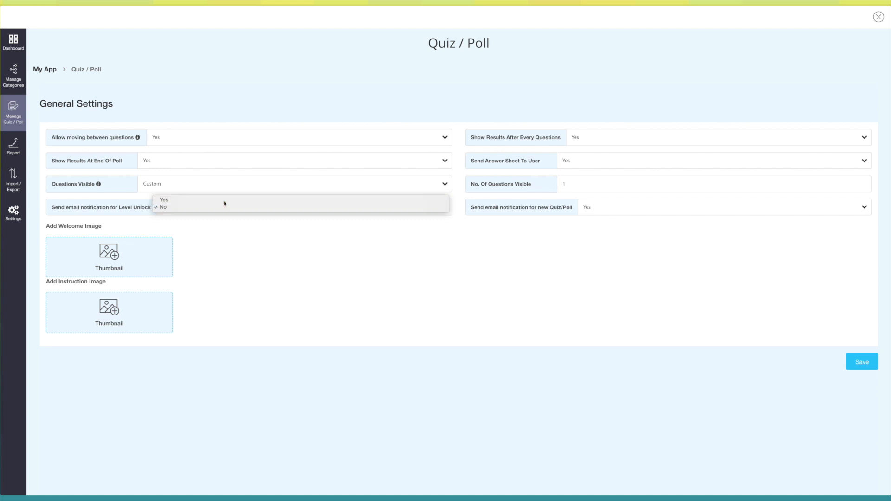
click(604, 211)
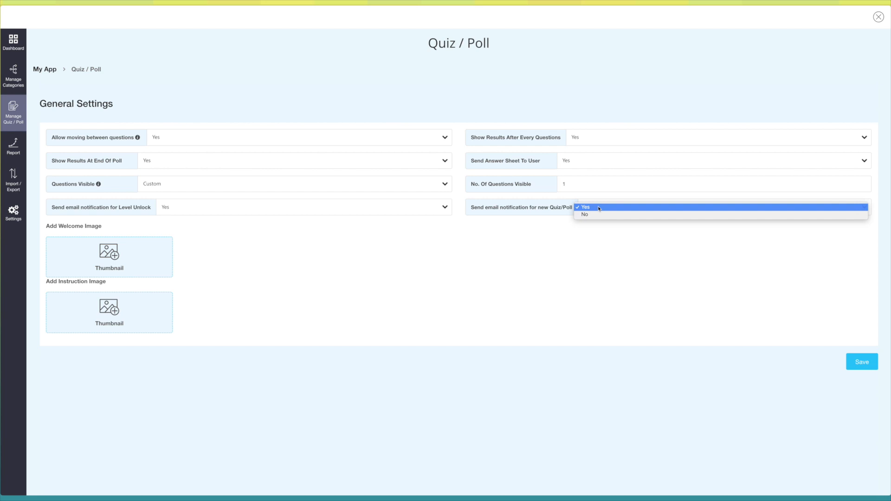
click(598, 208)
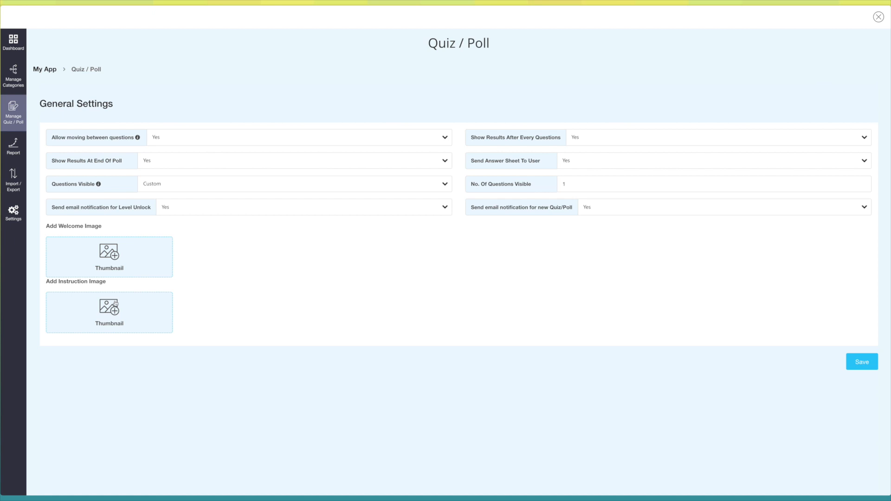
click(851, 361)
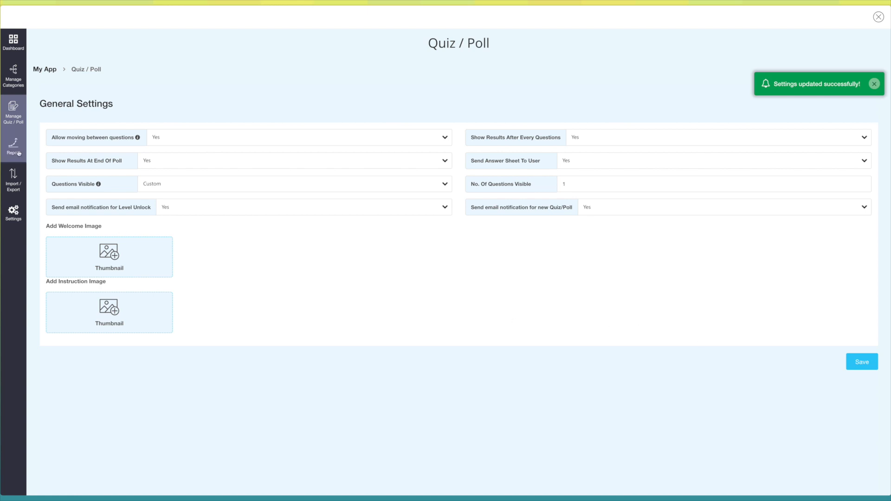
- Open the poll's language settings, review the text labels, and save them as they are
click(19, 124)
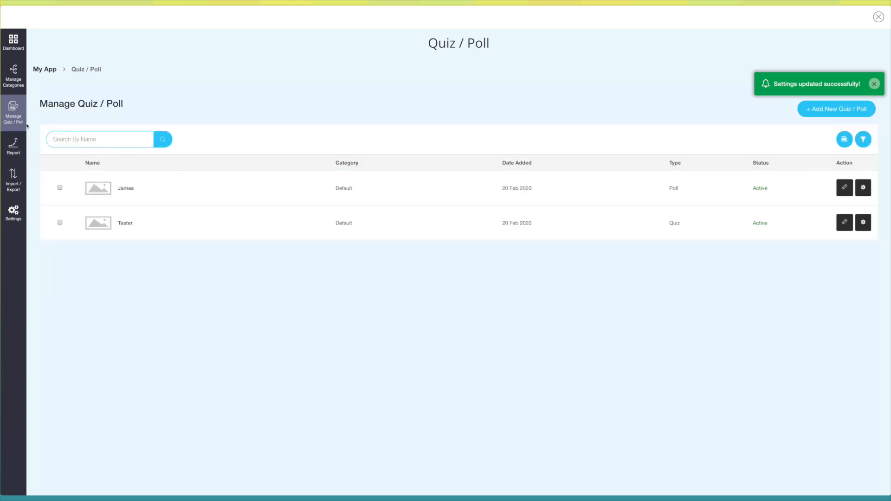
click(864, 187)
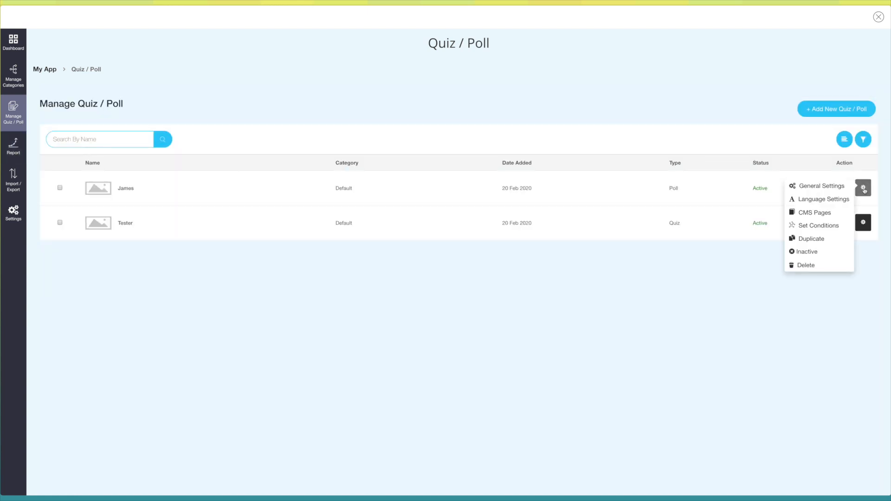
click(824, 201)
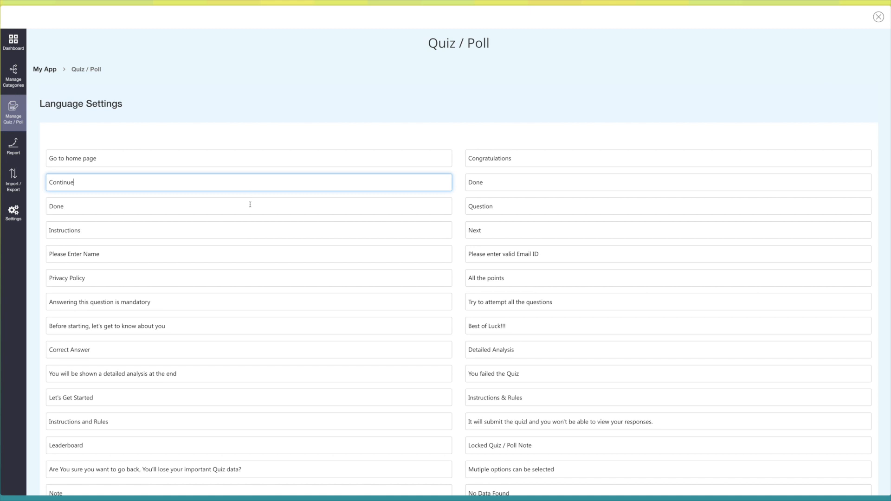
click(250, 205)
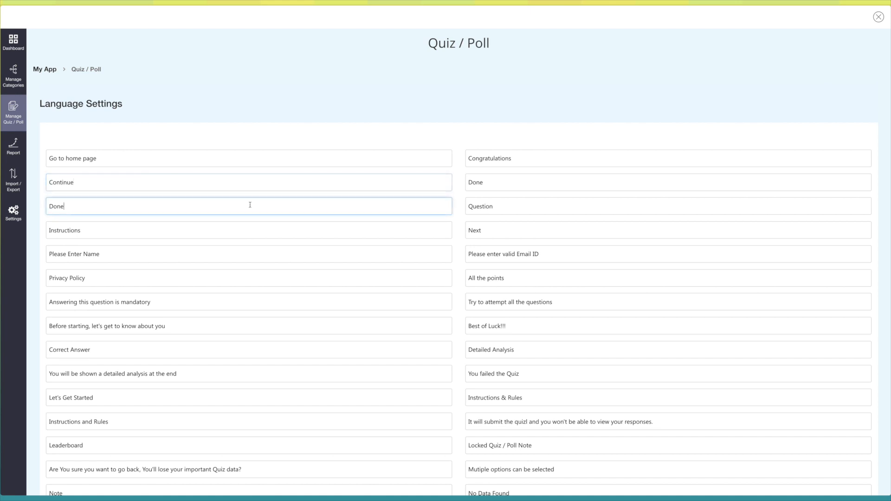
scroll(249, 203, down, 10)
click(856, 483)
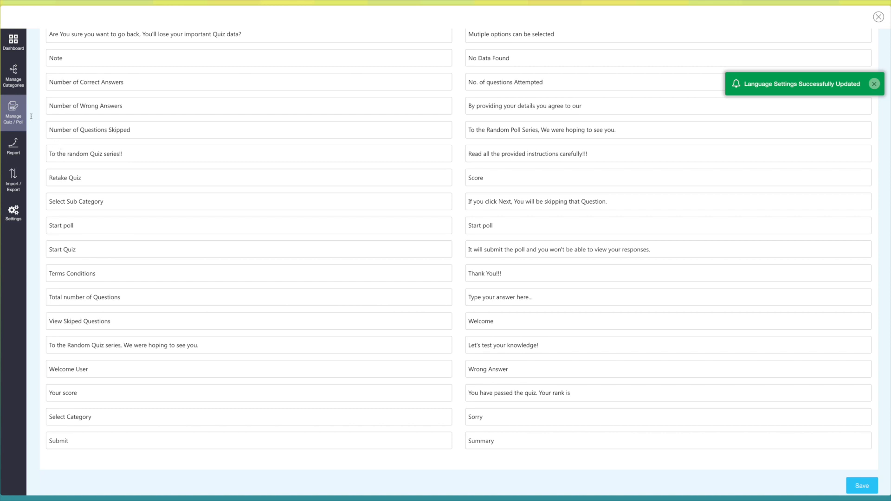
- Open the poll's CMS pages, check the Terms and Conditions and Privacy Policy texts, and save them
click(14, 112)
click(865, 188)
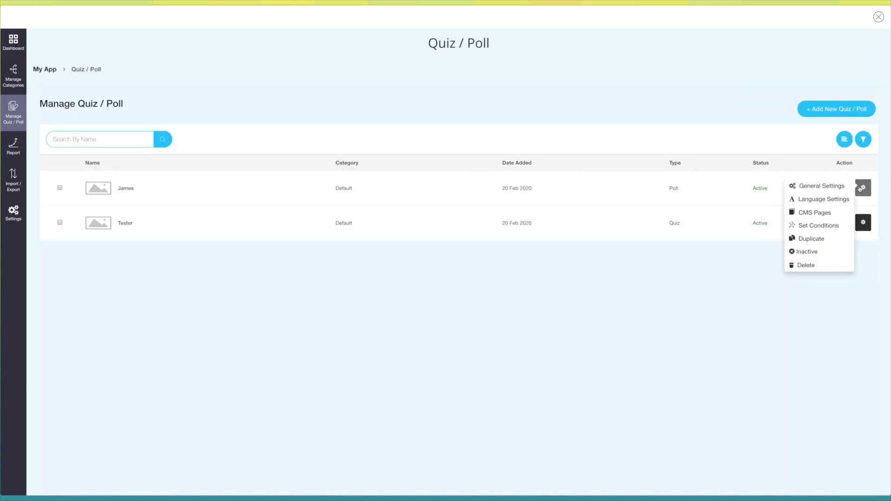
click(820, 212)
click(774, 176)
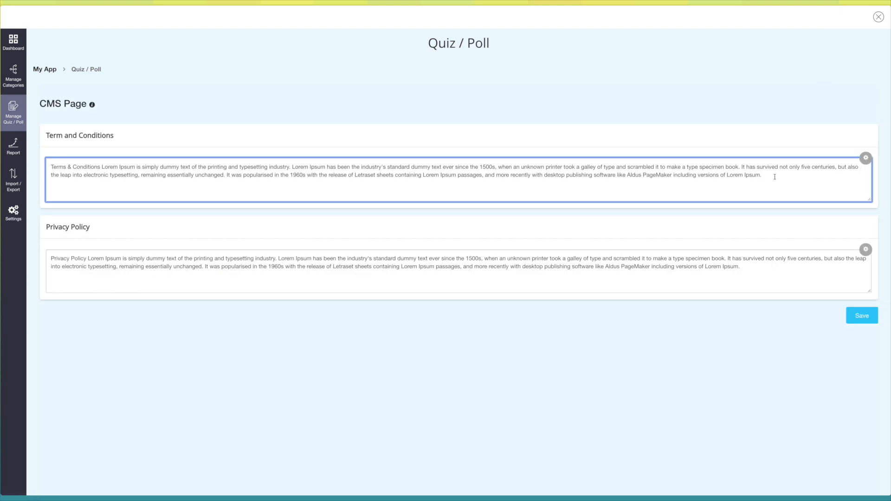
click(758, 283)
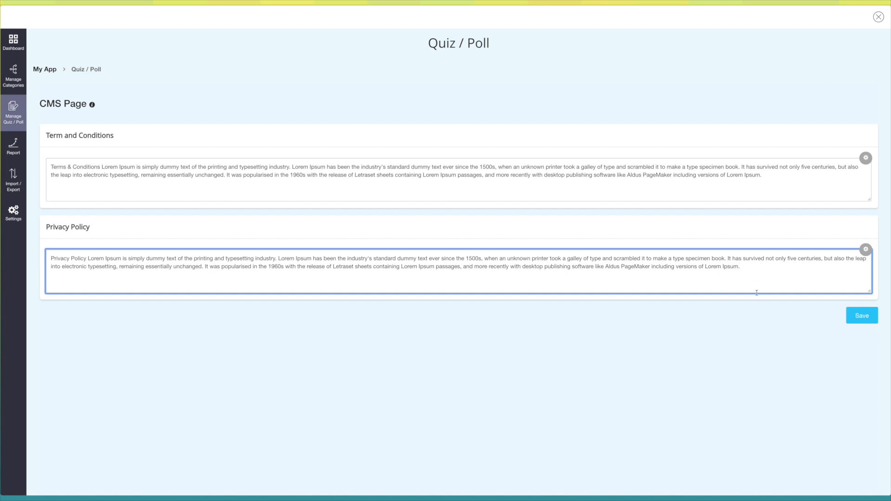
click(861, 316)
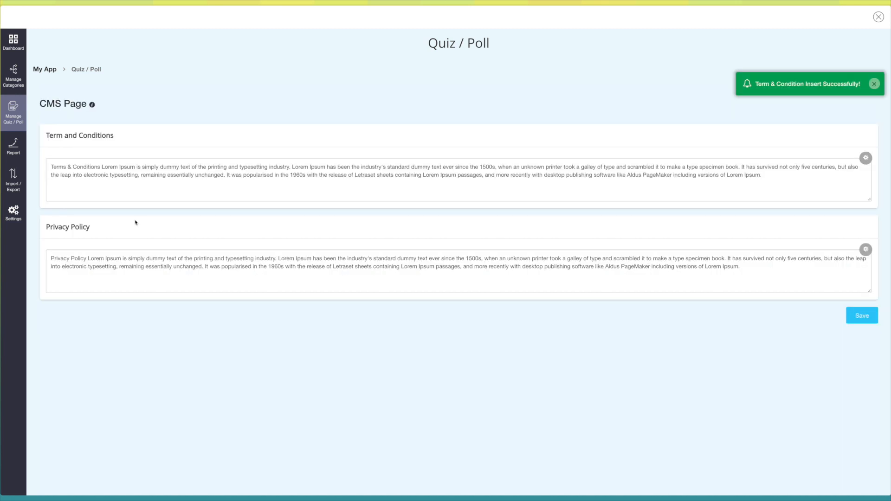
- Set the poll's opening condition to 1 day without choosing another quiz/poll, and save it
click(3, 121)
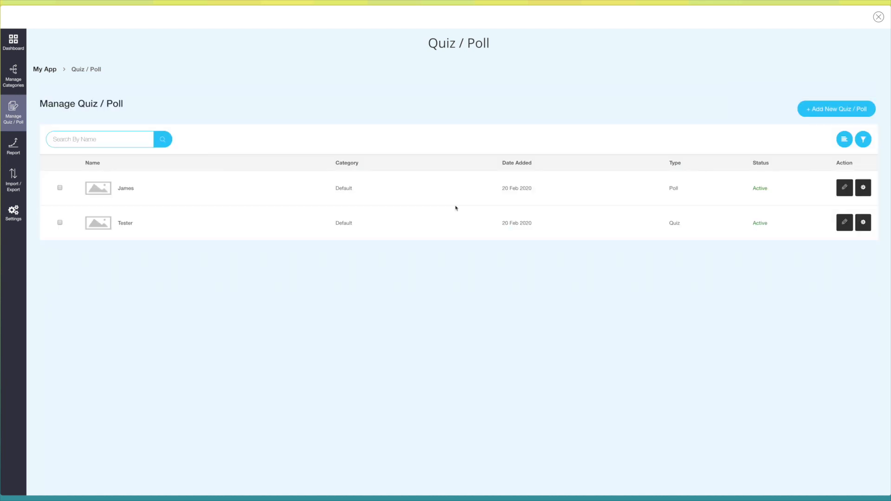
click(869, 190)
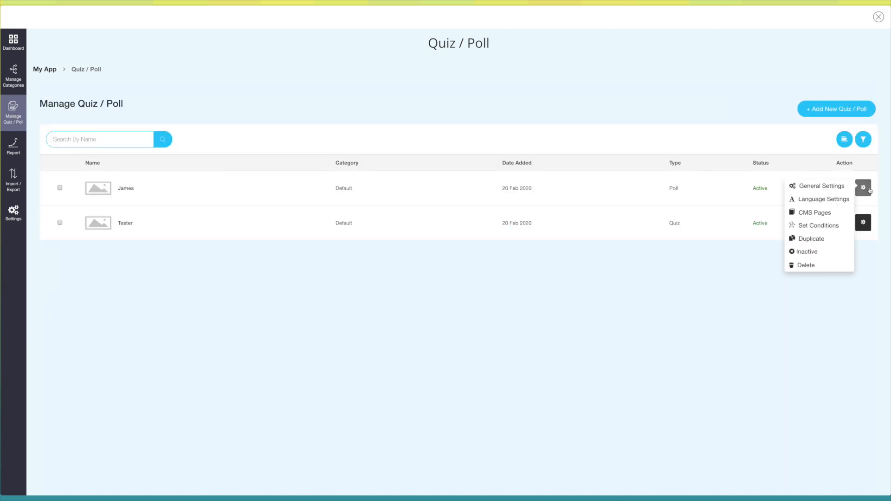
click(826, 228)
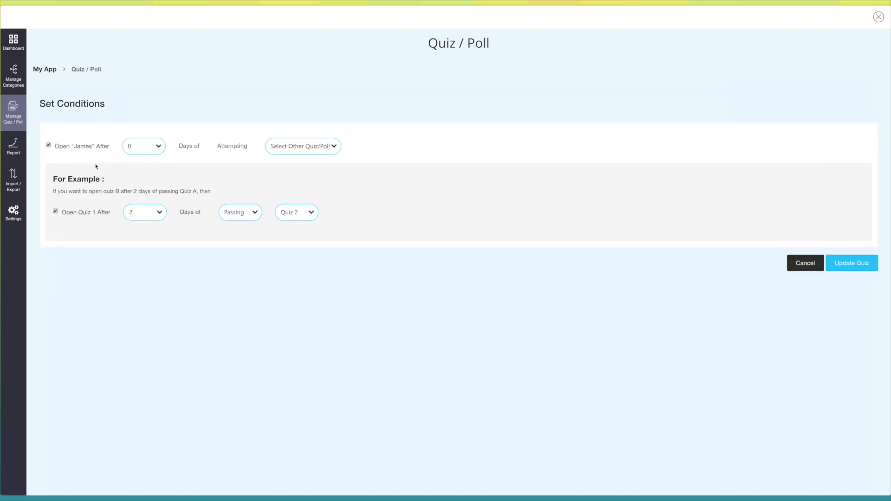
click(158, 147)
click(139, 167)
click(272, 147)
click(137, 254)
click(851, 264)
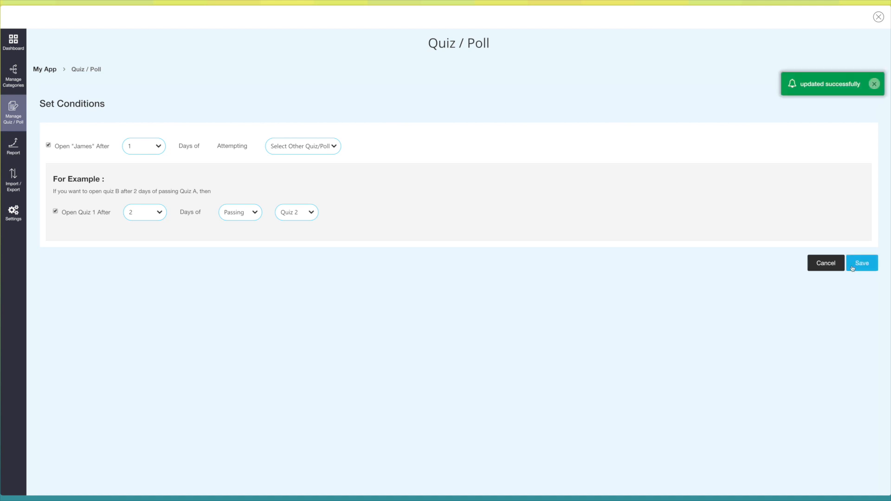
- Duplicate the poll from the Quiz / Poll list and confirm the duplication
click(16, 111)
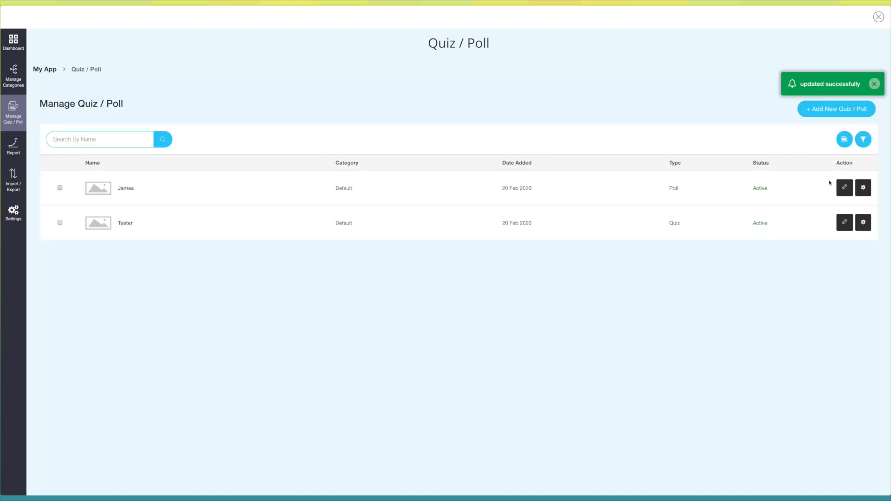
click(863, 187)
click(817, 240)
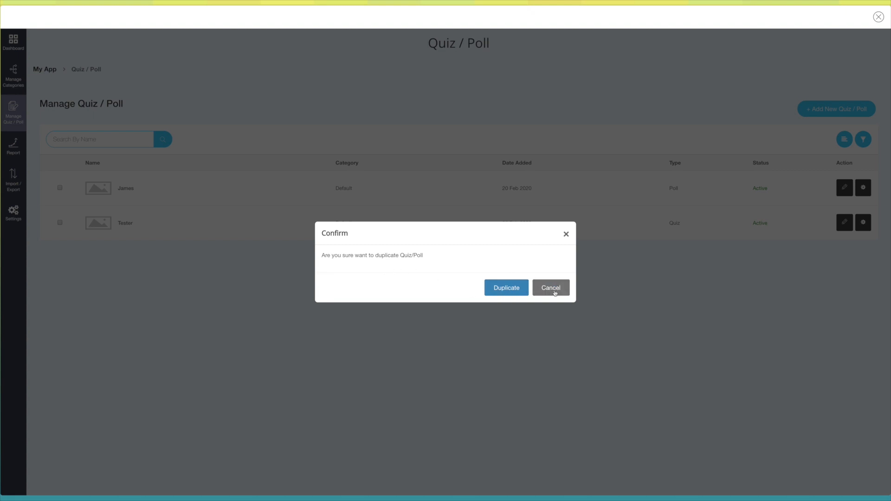
click(504, 291)
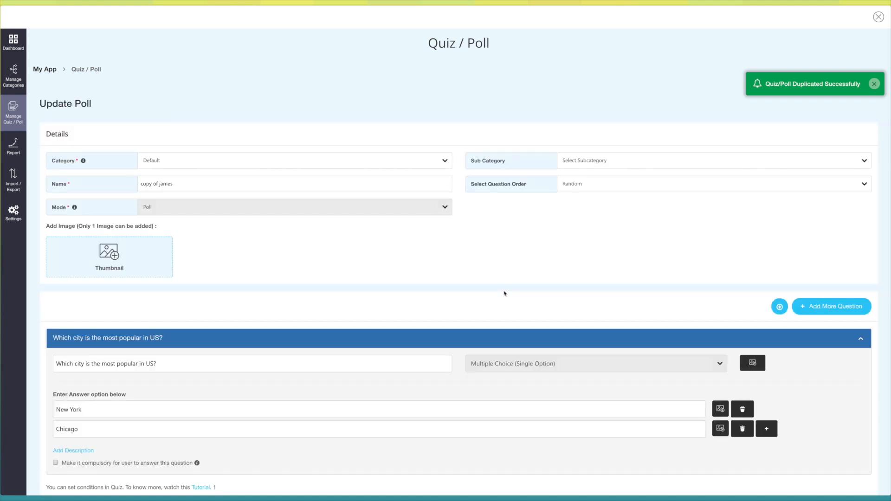
- Review the duplicated poll's details and city question, keep its default name, and save the copy
scroll(504, 293, down, 2)
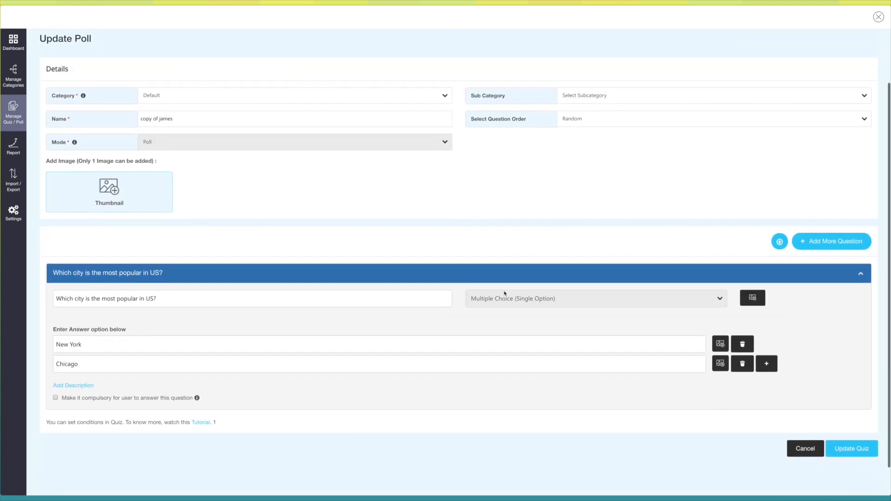
scroll(176, 137, up, 1)
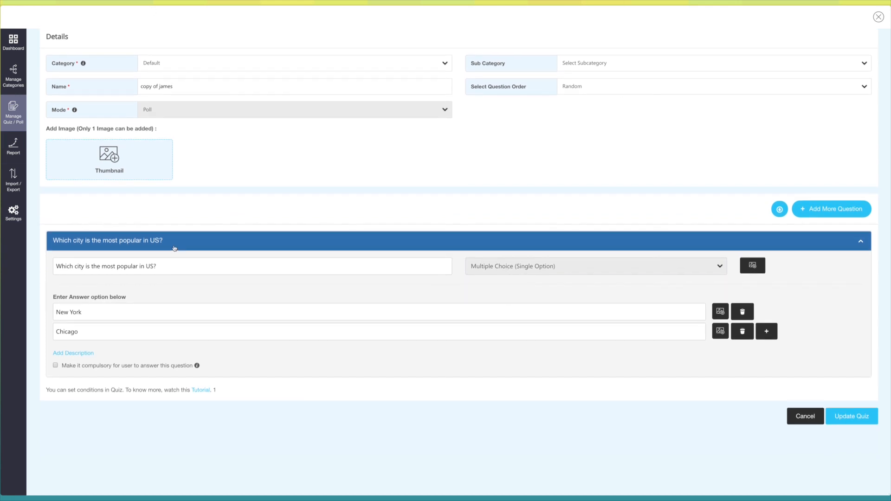
click(175, 122)
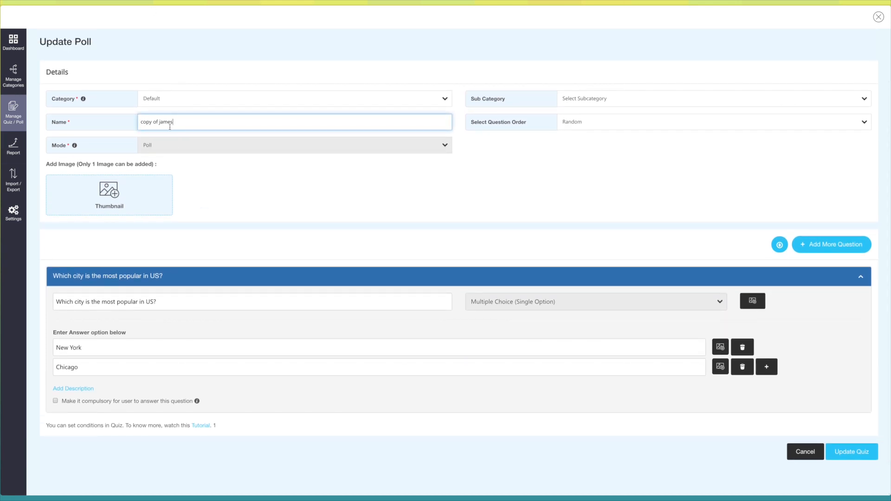
scroll(265, 189, down, 1)
click(858, 416)
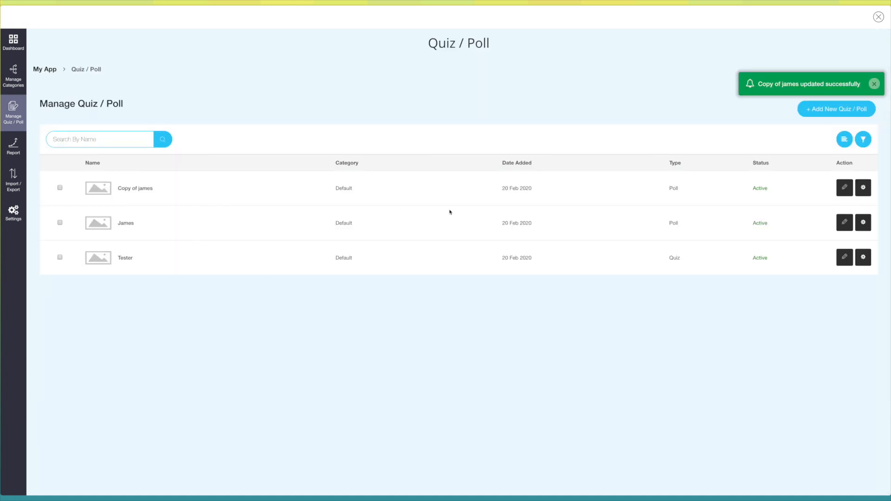
click(856, 187)
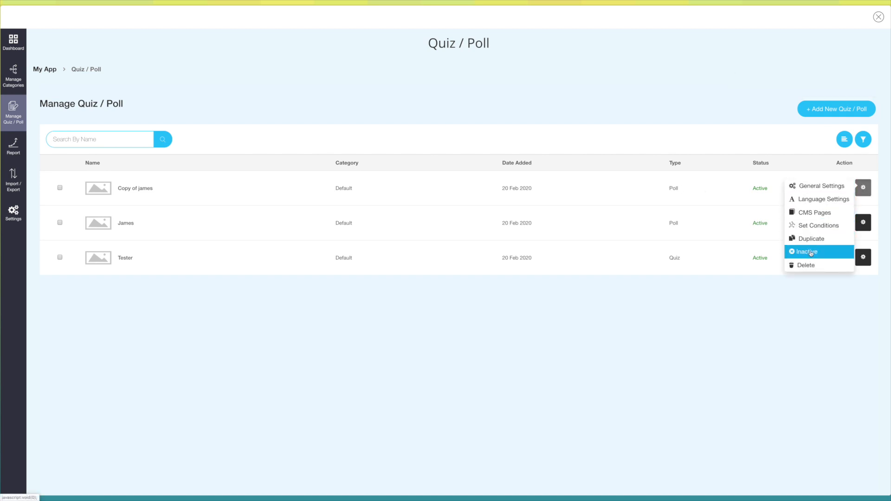
click(864, 188)
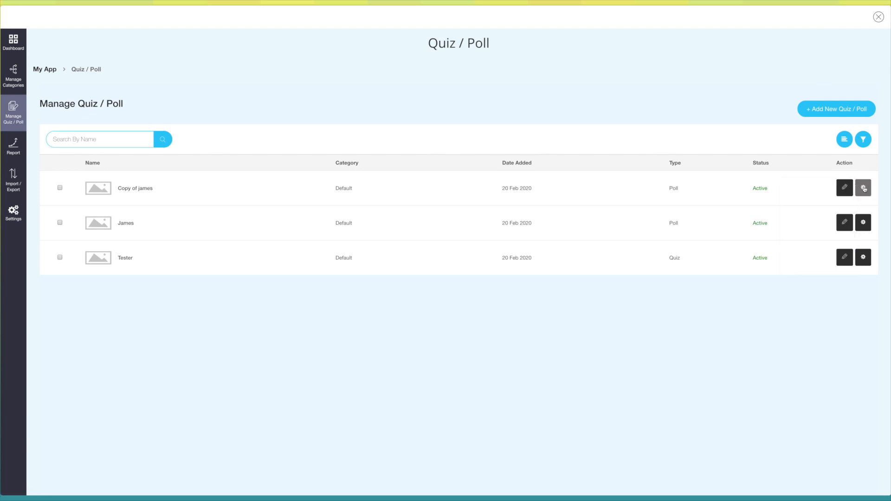
click(864, 188)
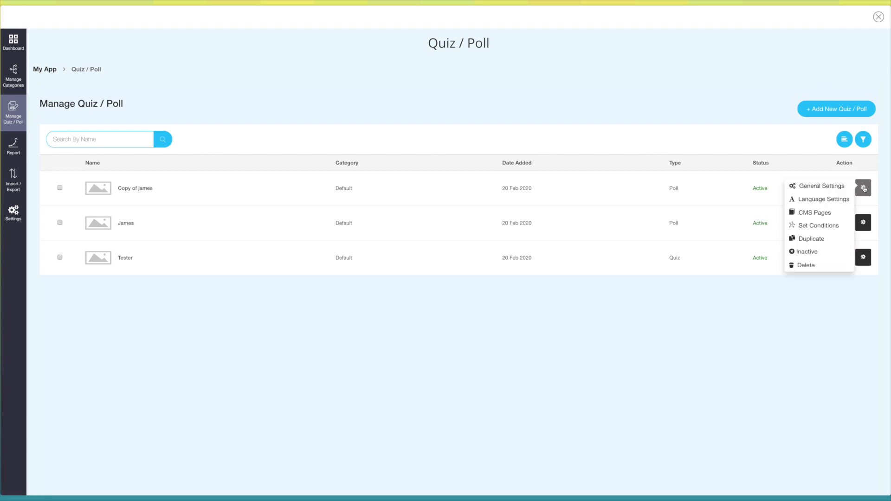
click(821, 296)
- Open the dashboard and examine the duplicated poll's statistics and its chart of responses over time
click(13, 42)
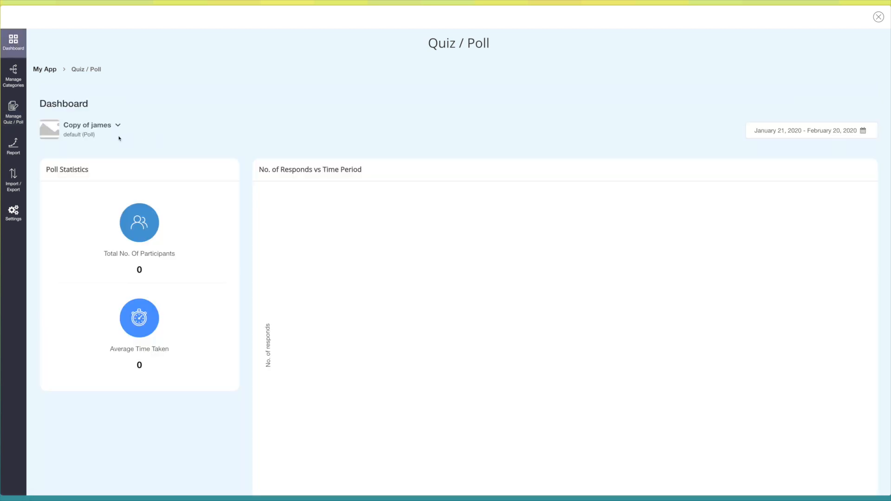
scroll(119, 139, down, 1)
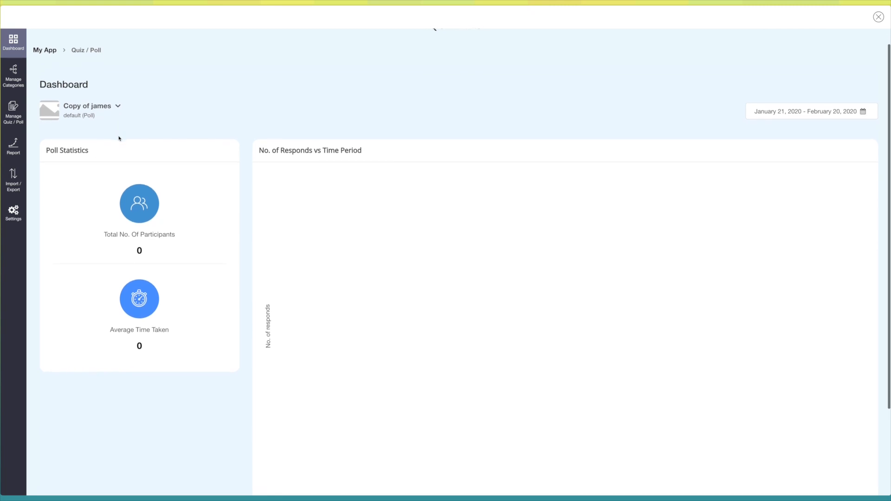
scroll(119, 138, down, 5)
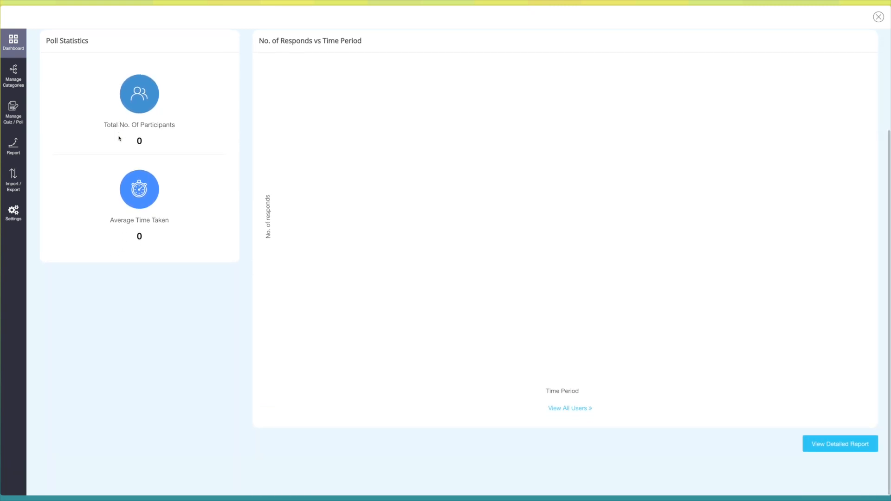
scroll(119, 138, up, 1)
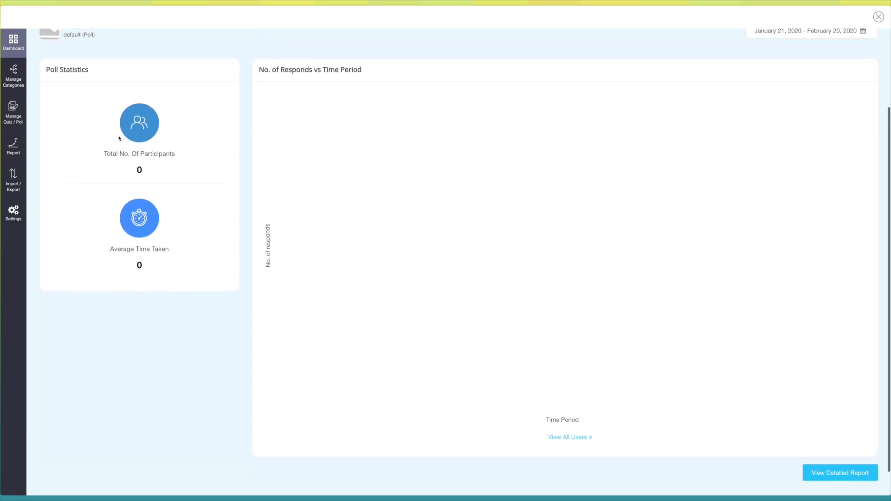
scroll(119, 139, up, 2)
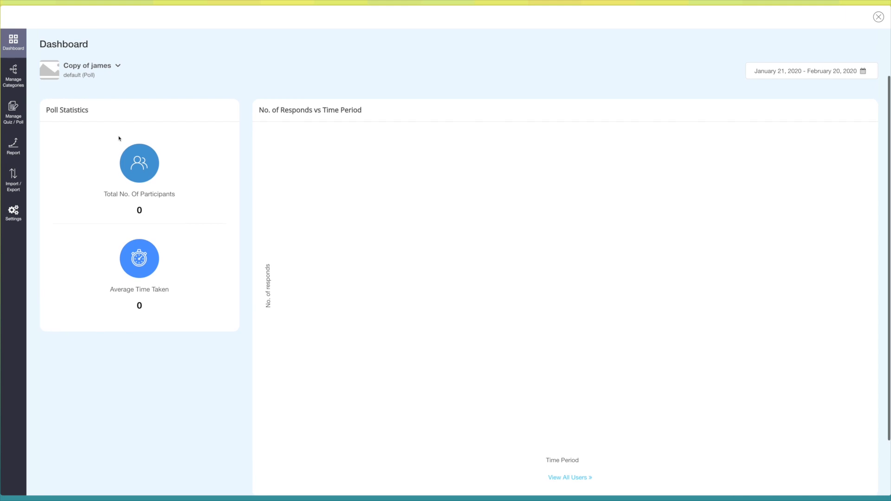
scroll(119, 138, up, 1)
scroll(119, 138, up, 2)
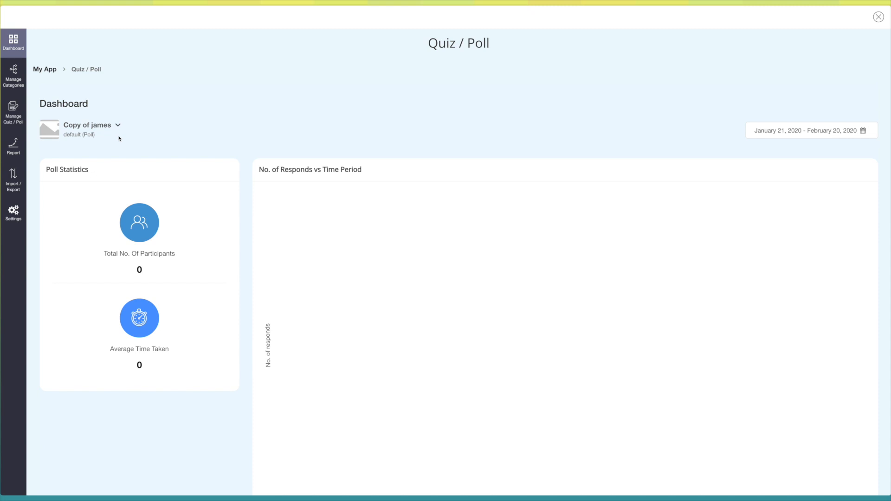
- Apply the custom range January 21 to February 20, 2020 to the dashboard and open the poll's detailed report
click(850, 132)
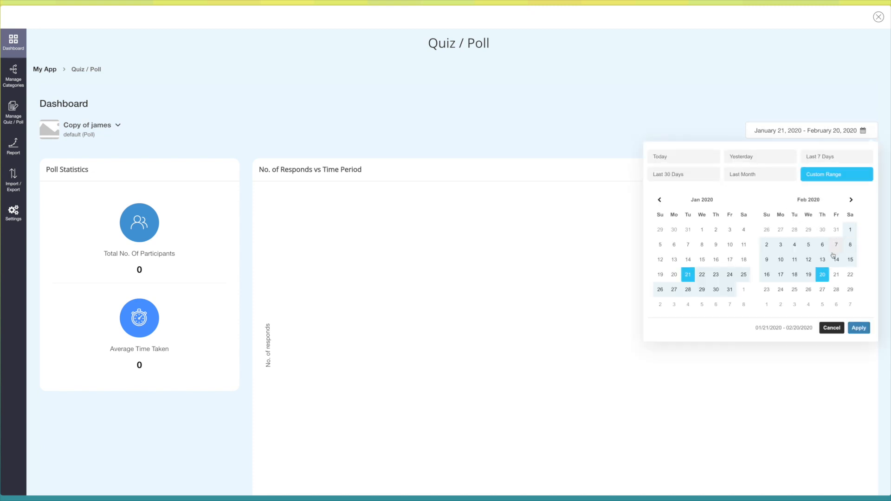
click(858, 328)
scroll(621, 360, down, 2)
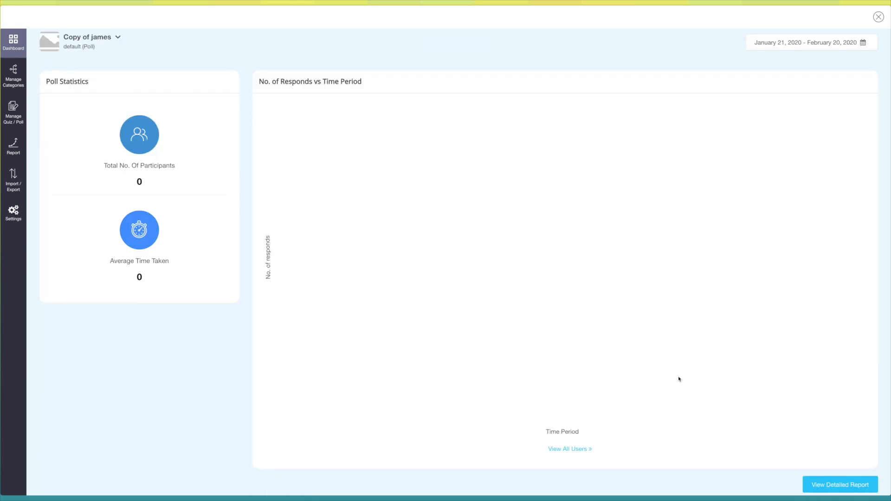
click(831, 485)
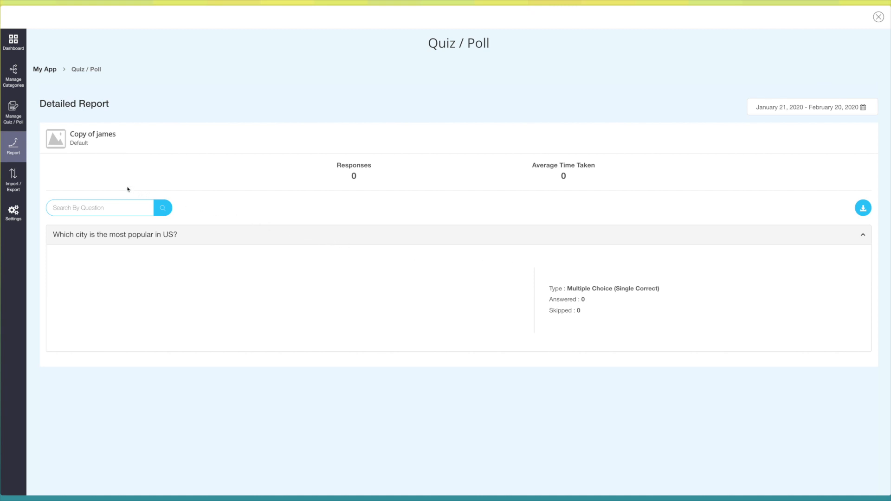
- Open the category management page and check the Default category's subcategory, edit and status options without changing them
click(15, 81)
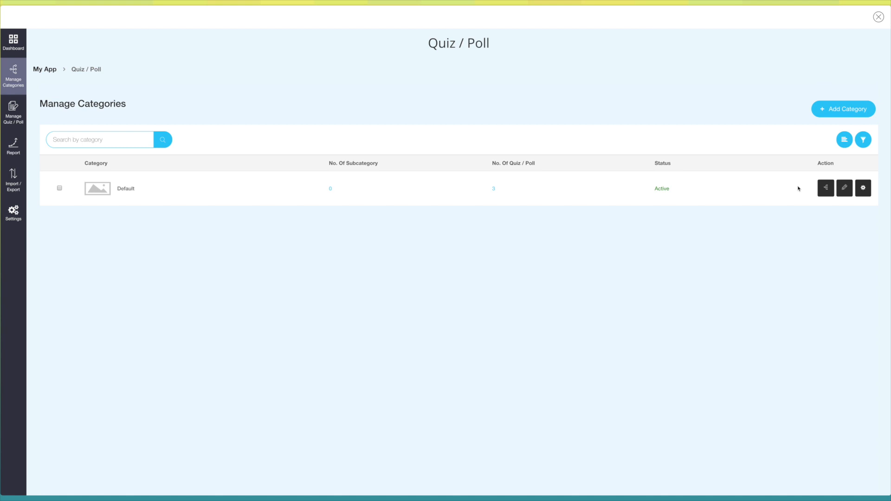
click(826, 188)
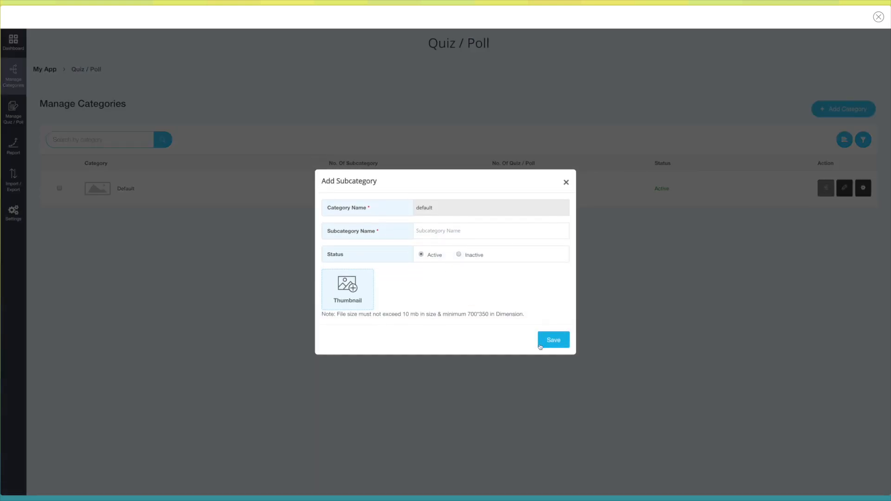
click(554, 340)
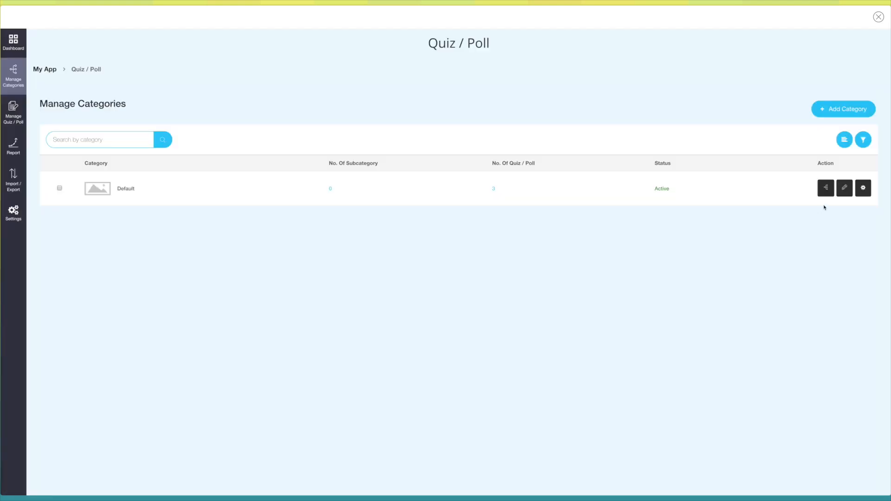
click(844, 188)
key(Escape)
click(863, 190)
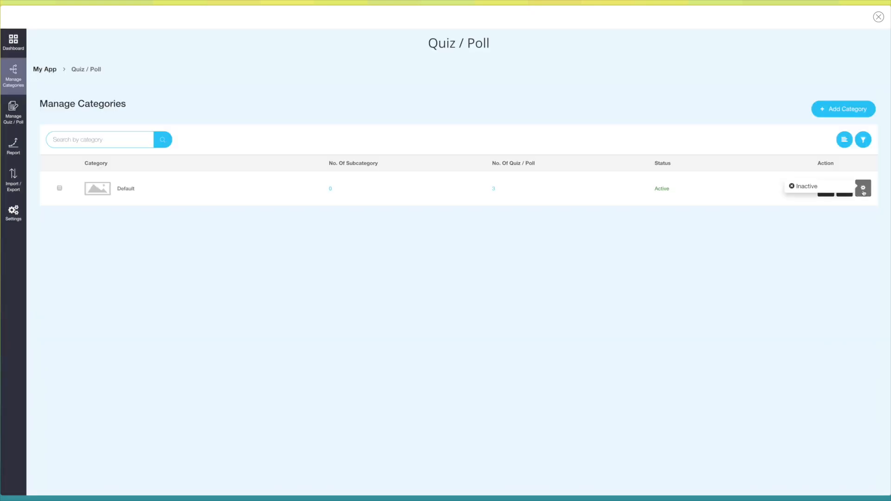
click(826, 220)
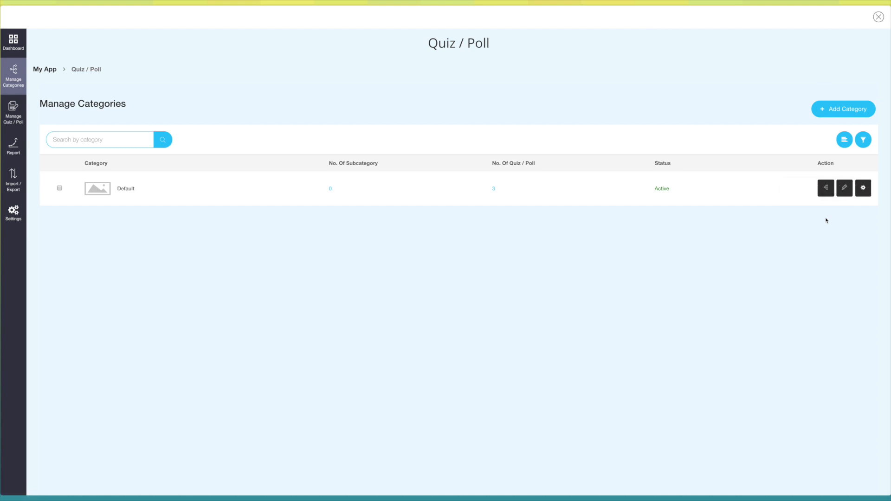
- Add a new category named Test with Active status and save it
click(843, 109)
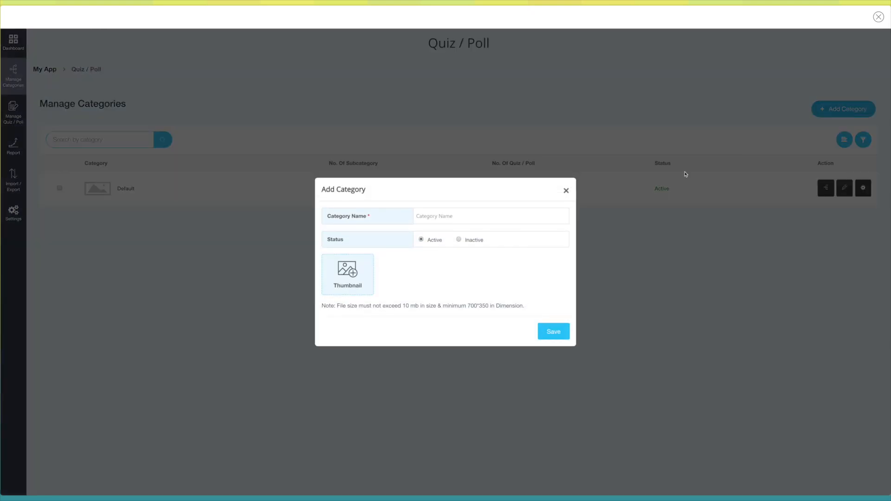
click(492, 216)
text(Test)
click(357, 243)
click(553, 332)
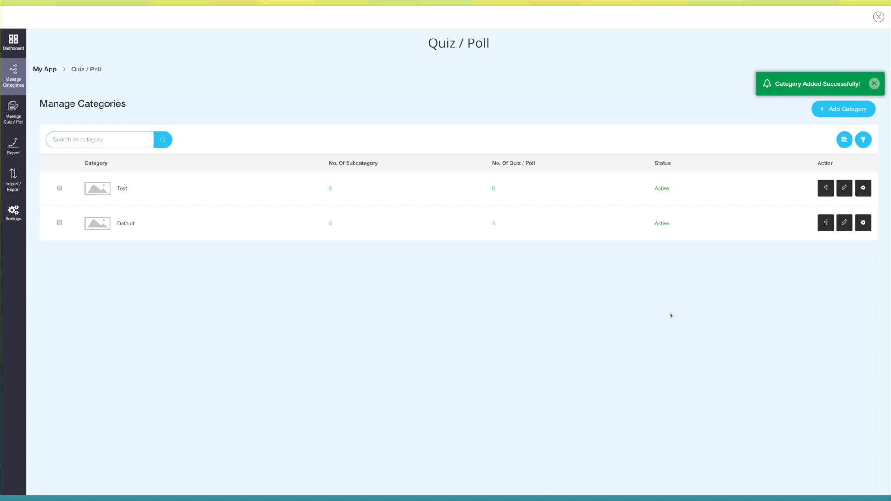
- Change the duplicated poll's category to Test and save the updated poll
click(14, 113)
click(843, 188)
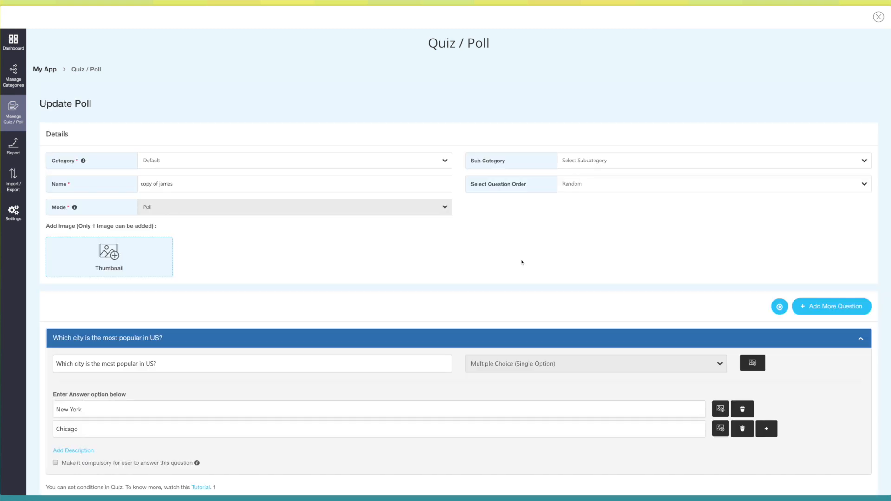
click(416, 161)
click(416, 168)
scroll(585, 221, down, 3)
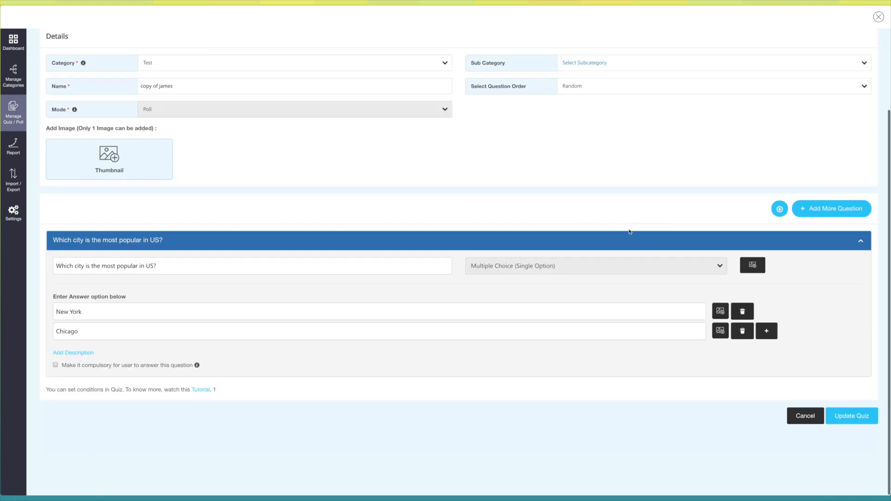
click(843, 416)
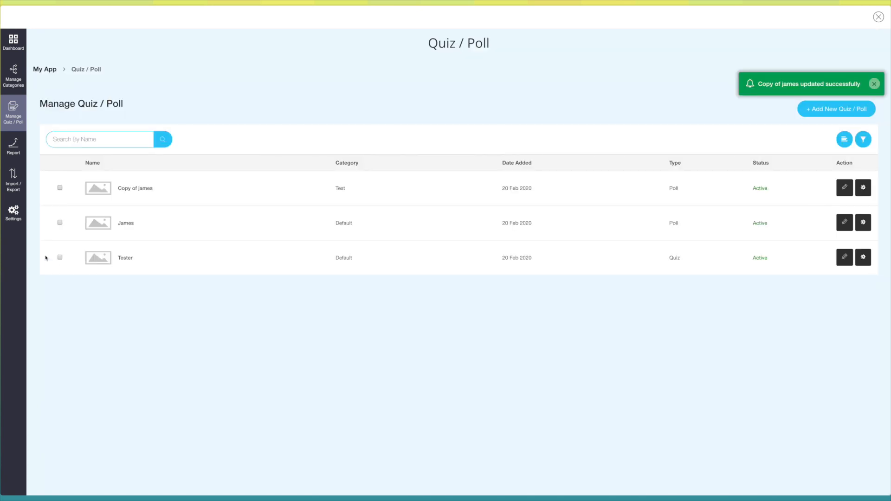
- View the duplicated poll's detailed report from the report list, and check the quiz/poll import and export options
click(13, 146)
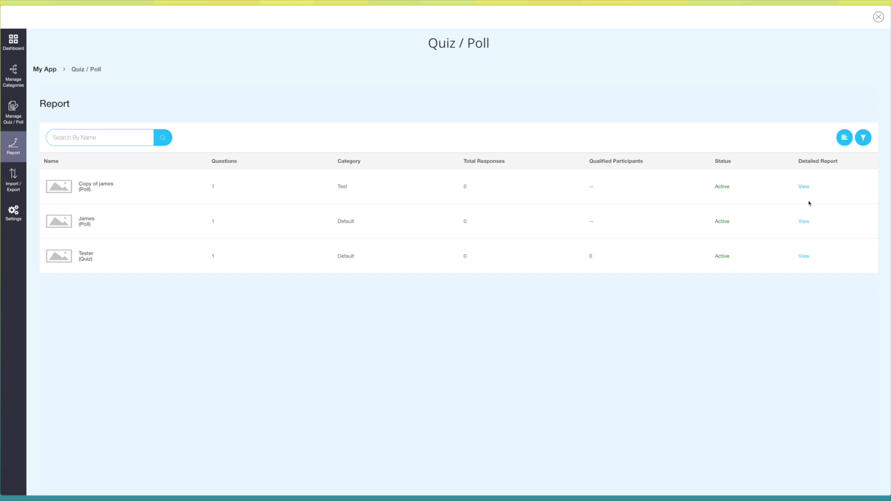
click(804, 188)
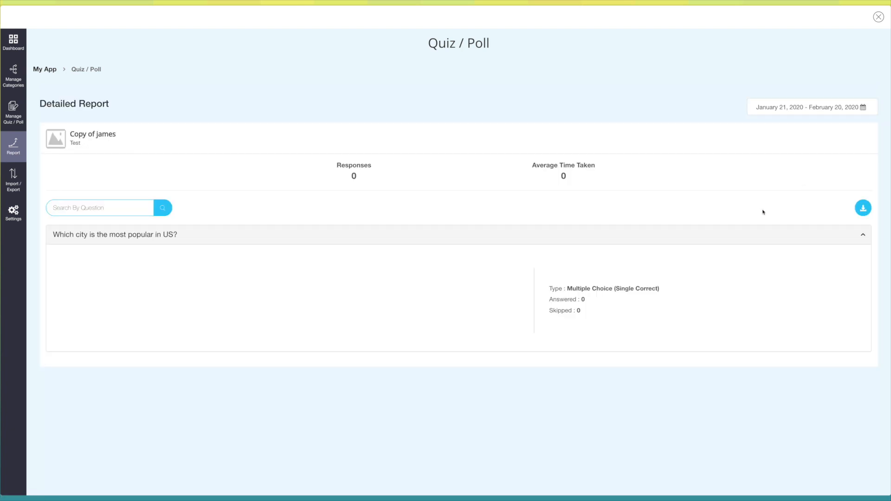
click(21, 186)
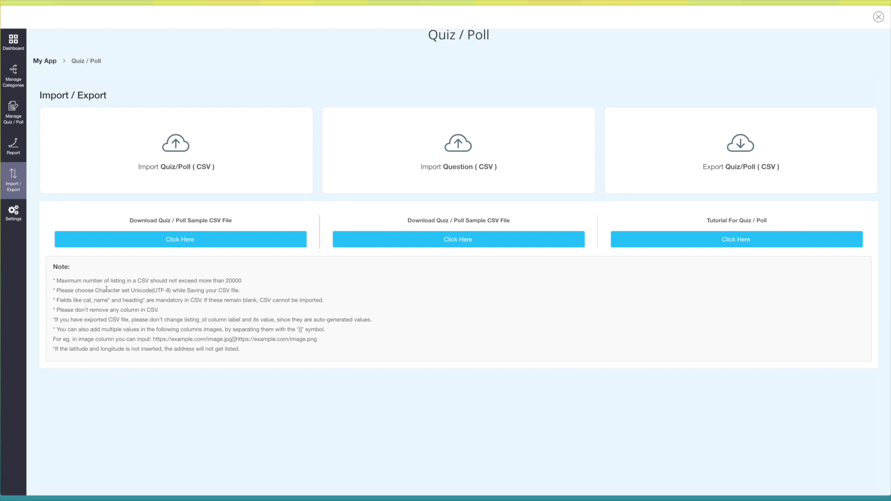
- In the feature's general settings, keep moving between questions allowed and limit the number of visible questions to 1
click(13, 212)
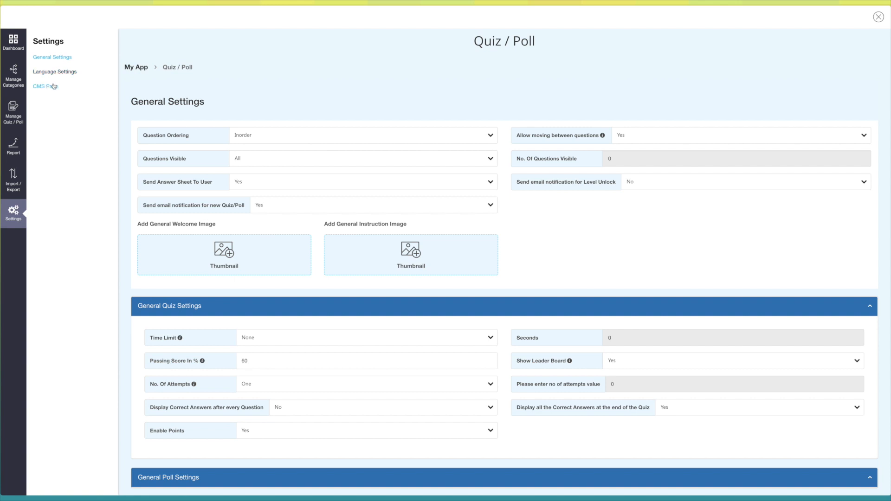
scroll(65, 59, down, 1)
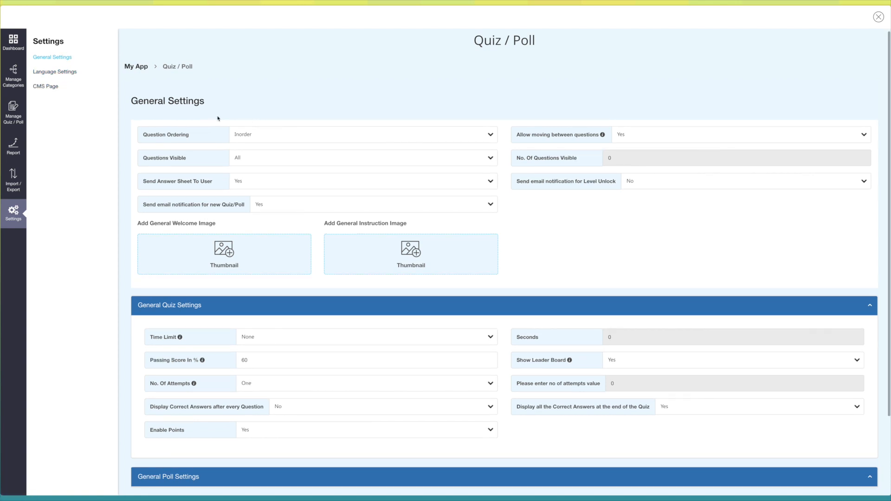
click(316, 141)
click(409, 139)
click(610, 140)
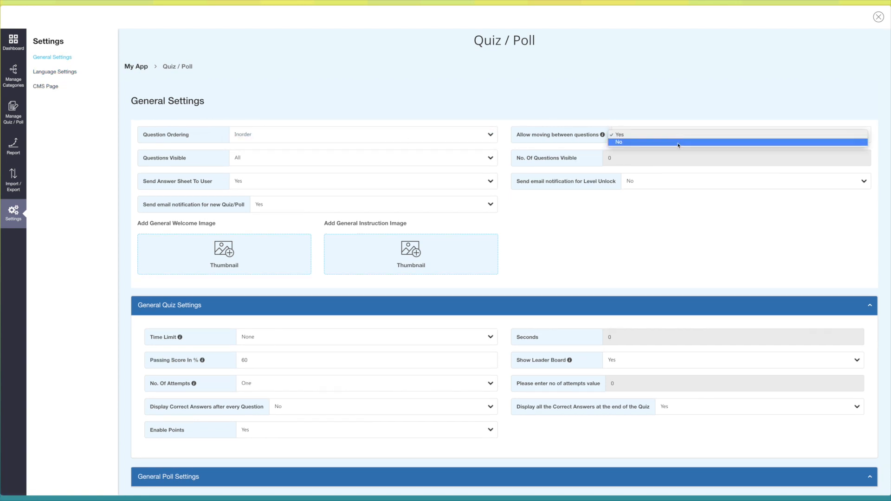
click(619, 135)
click(273, 159)
click(273, 166)
text(1)
click(288, 206)
- Set the general quiz time limit to 60 seconds, passing score to 50% and number of attempts to 6, keep points enabled, and save
scroll(297, 233, down, 4)
click(332, 251)
text(60)
drag(254, 269, 236, 267)
text(50)
click(274, 289)
click(264, 302)
drag(619, 290, 601, 301)
key(BackSpace)
text(6)
click(258, 337)
click(259, 336)
click(862, 458)
- Open the feature's language settings and look through the quiz and poll label texts
click(51, 73)
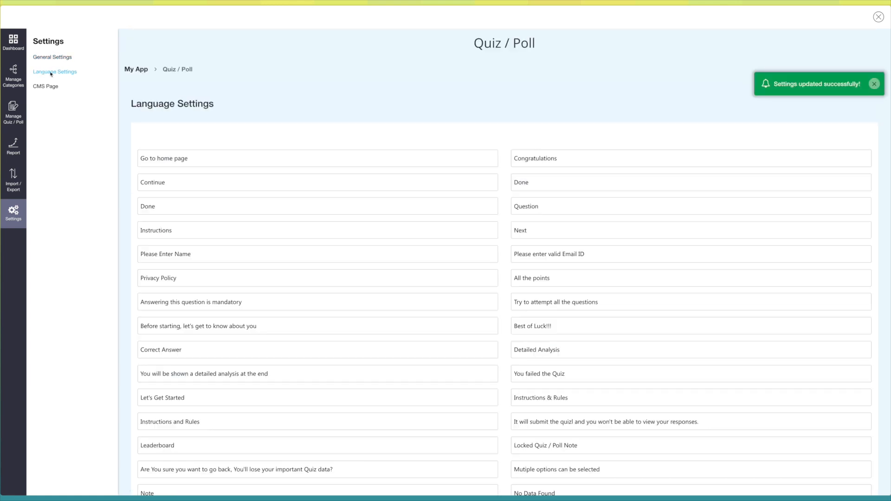
click(231, 187)
scroll(230, 185, down, 1)
click(235, 171)
click(236, 194)
click(237, 216)
scroll(237, 216, down, 1)
scroll(237, 216, up, 1)
click(189, 107)
scroll(348, 153, down, 3)
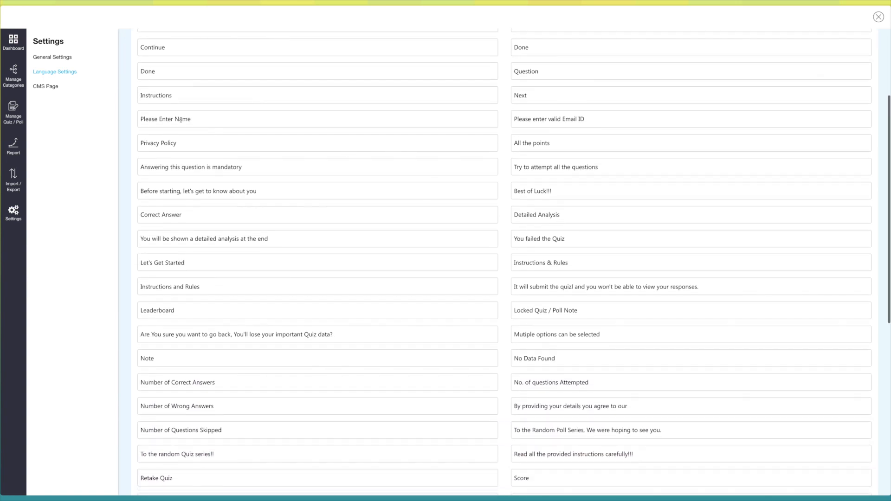
- Check the Term and Conditions and Privacy Policy texts in the feature's general CMS page settings, and save them
click(44, 87)
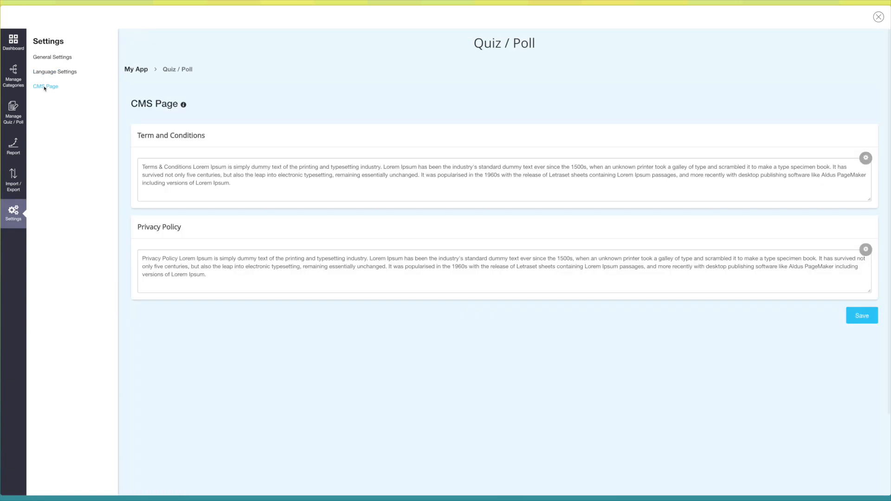
click(278, 183)
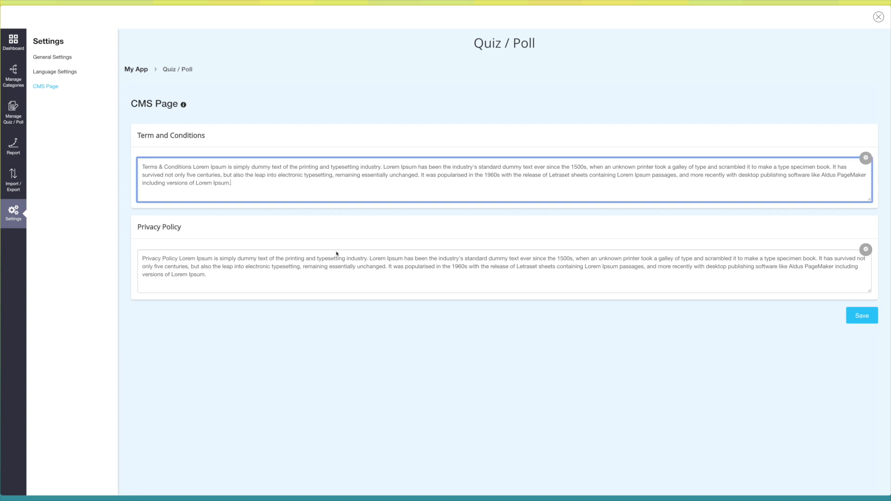
click(269, 273)
click(408, 314)
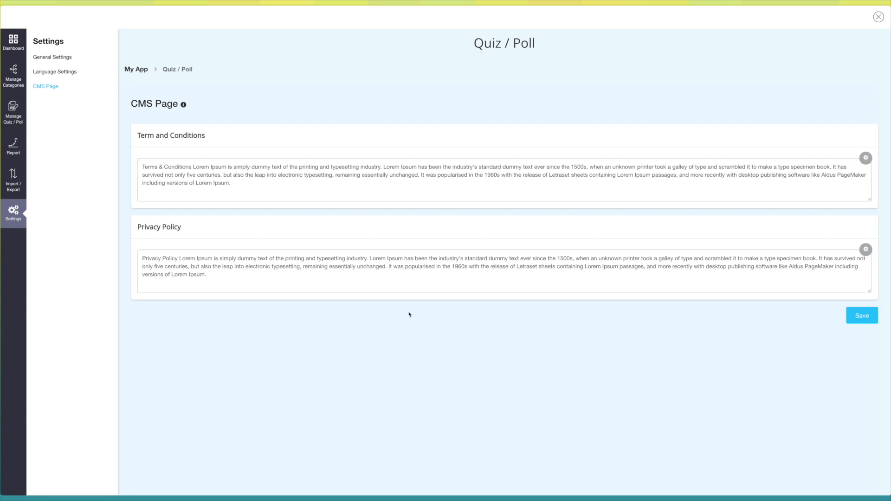
click(872, 319)
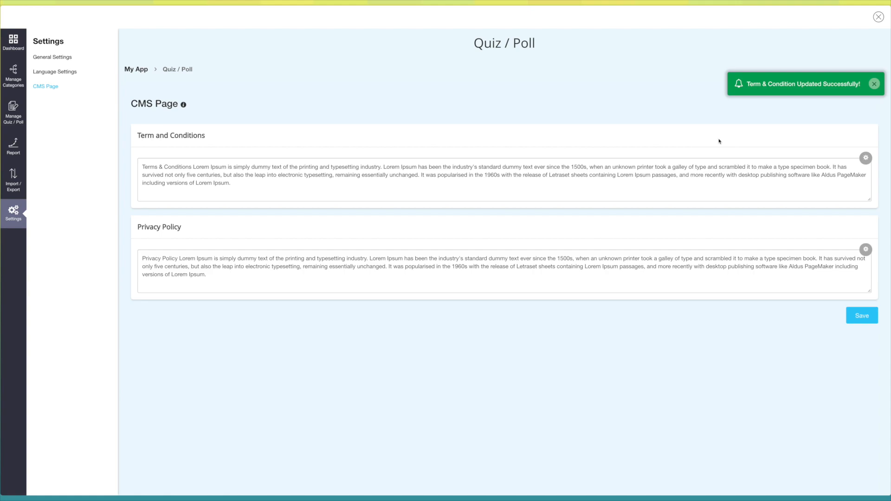
- Return to the app's features, check the Quiz / Poll page style and color scheme, and save and continue
click(879, 17)
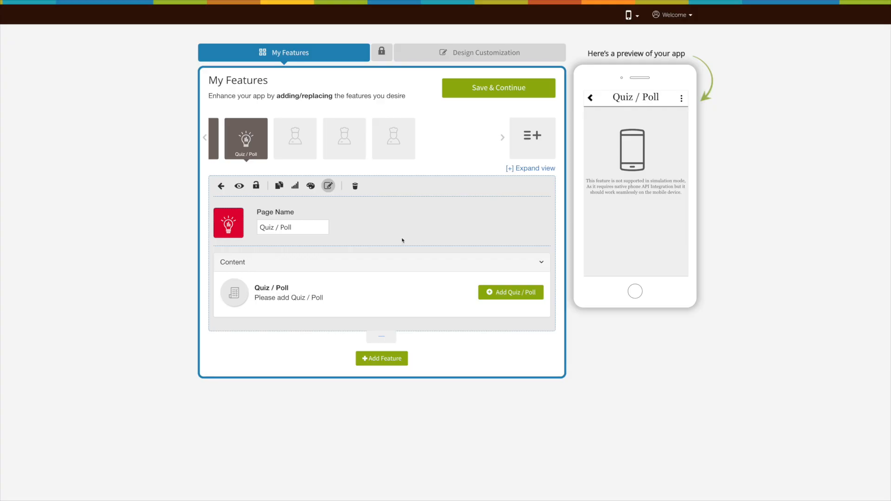
click(311, 186)
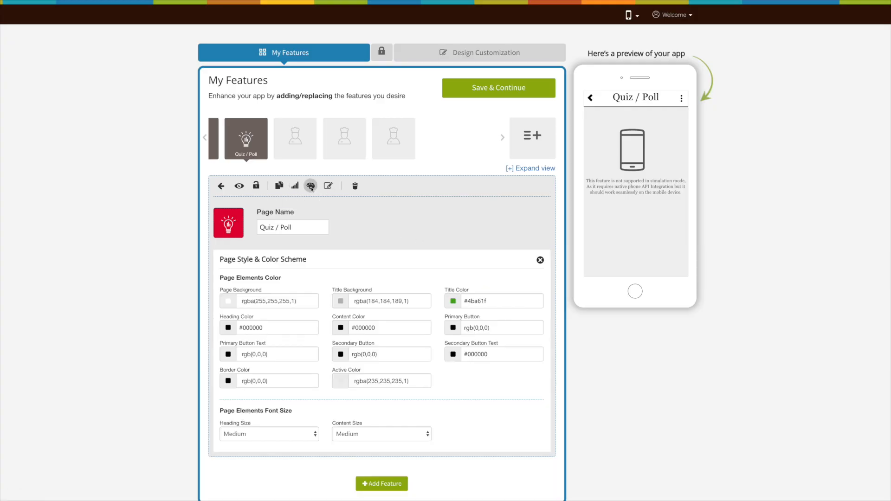
scroll(310, 188, down, 2)
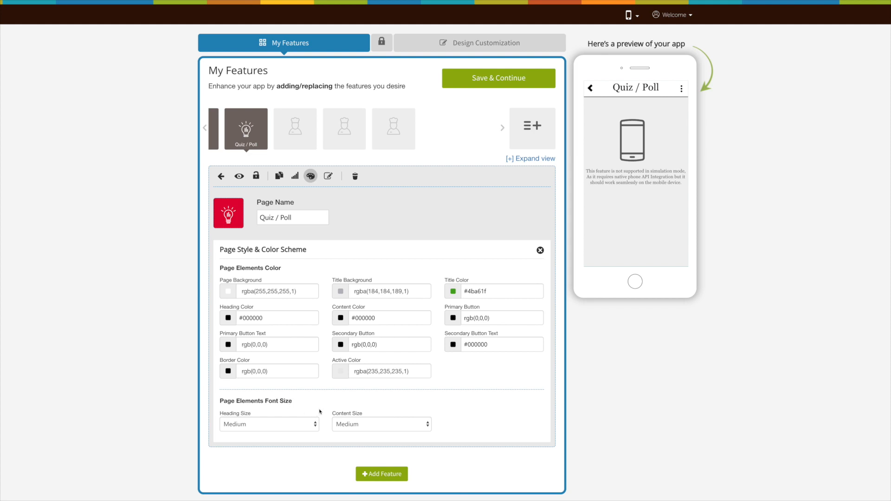
click(540, 250)
click(488, 96)
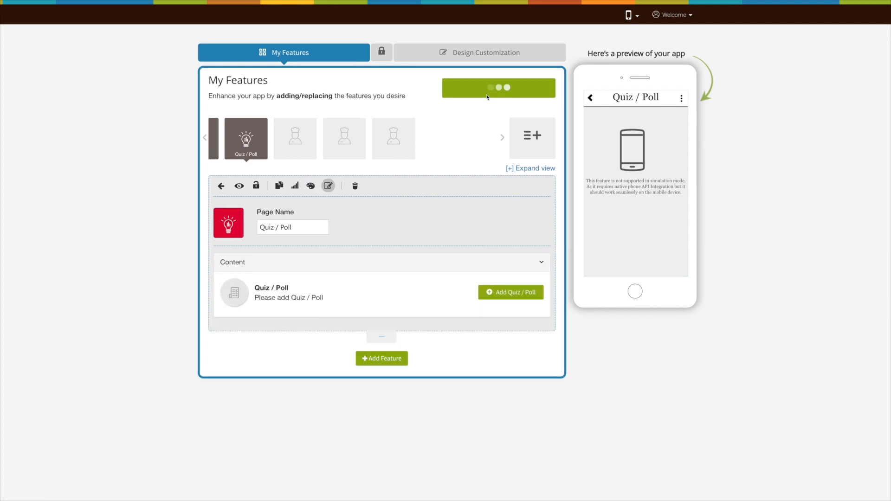